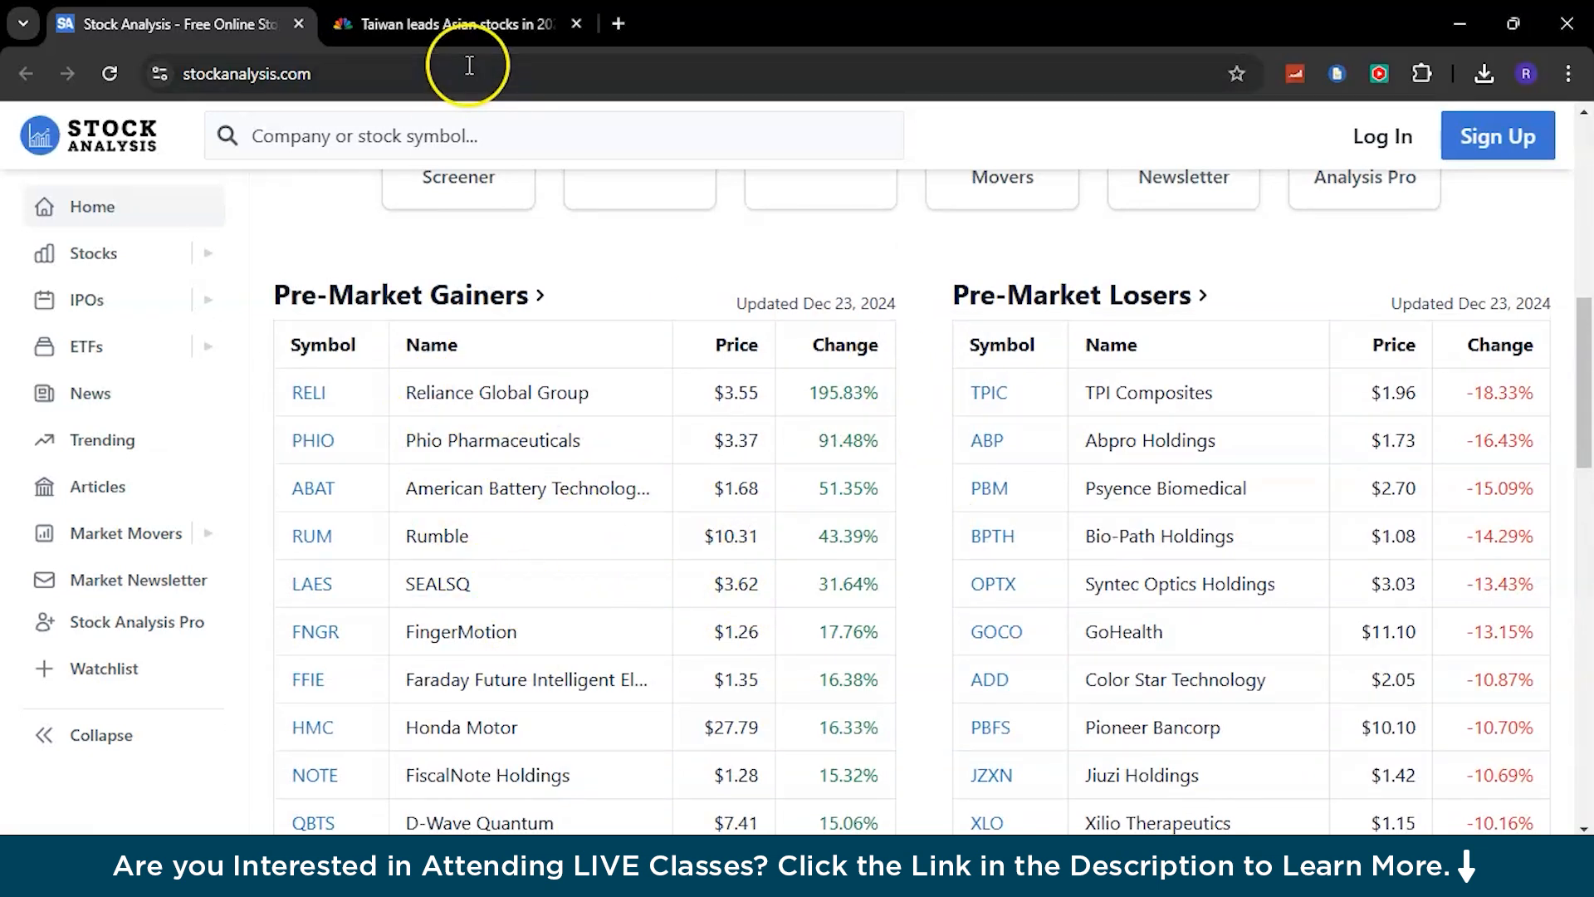
Skim the CNBC article about Taiwan leading Asian stocks in 2024, then close it
click(524, 8)
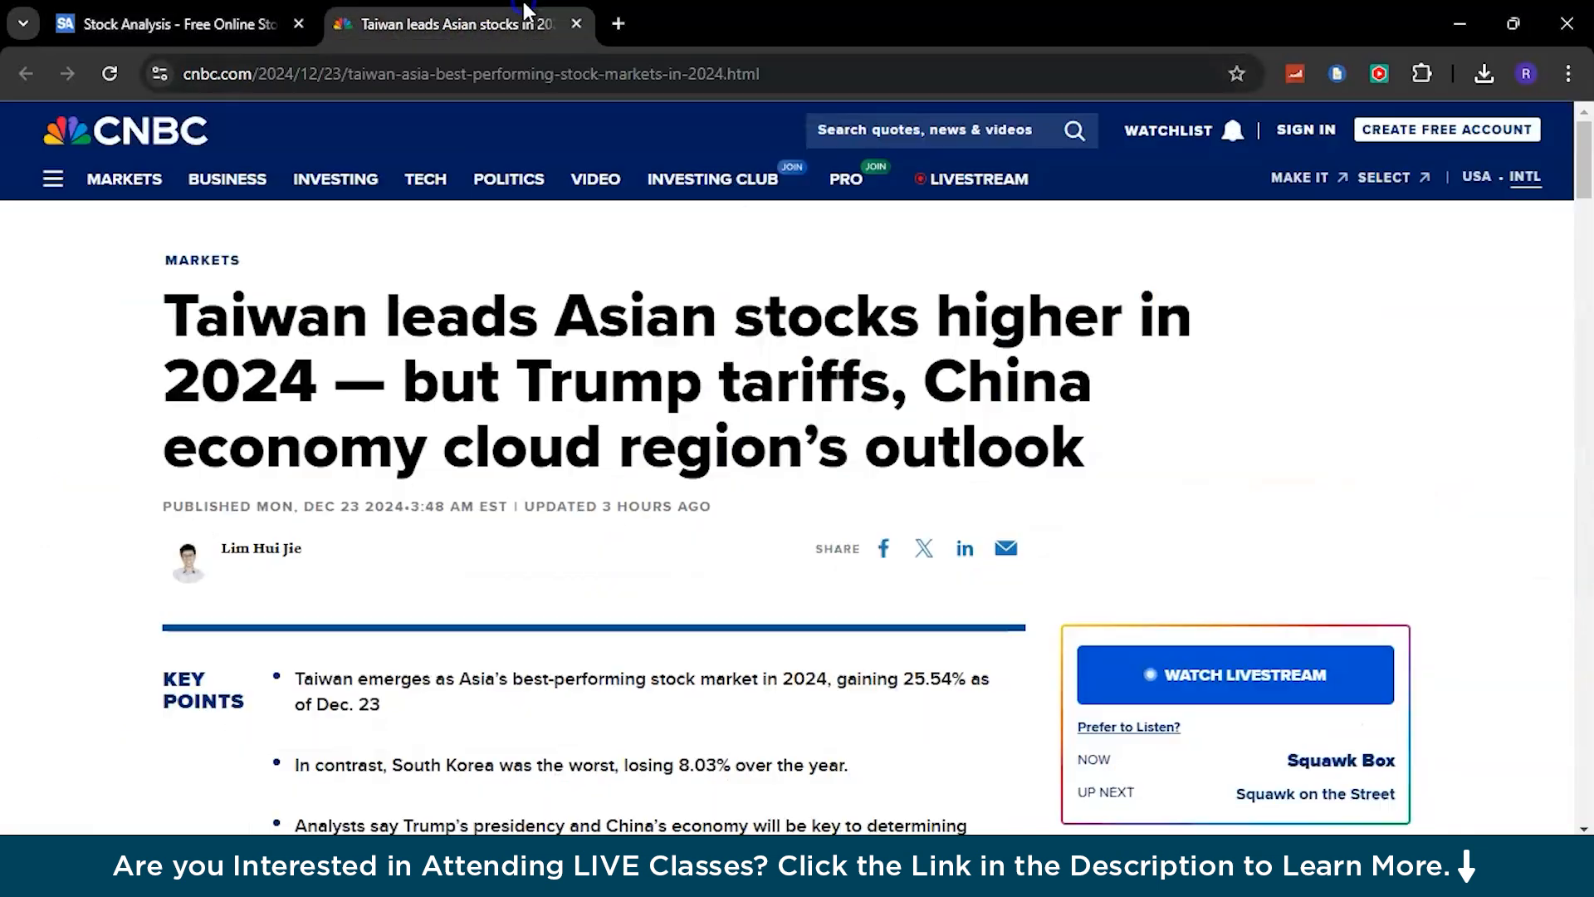
scroll(515, 529, down, 10)
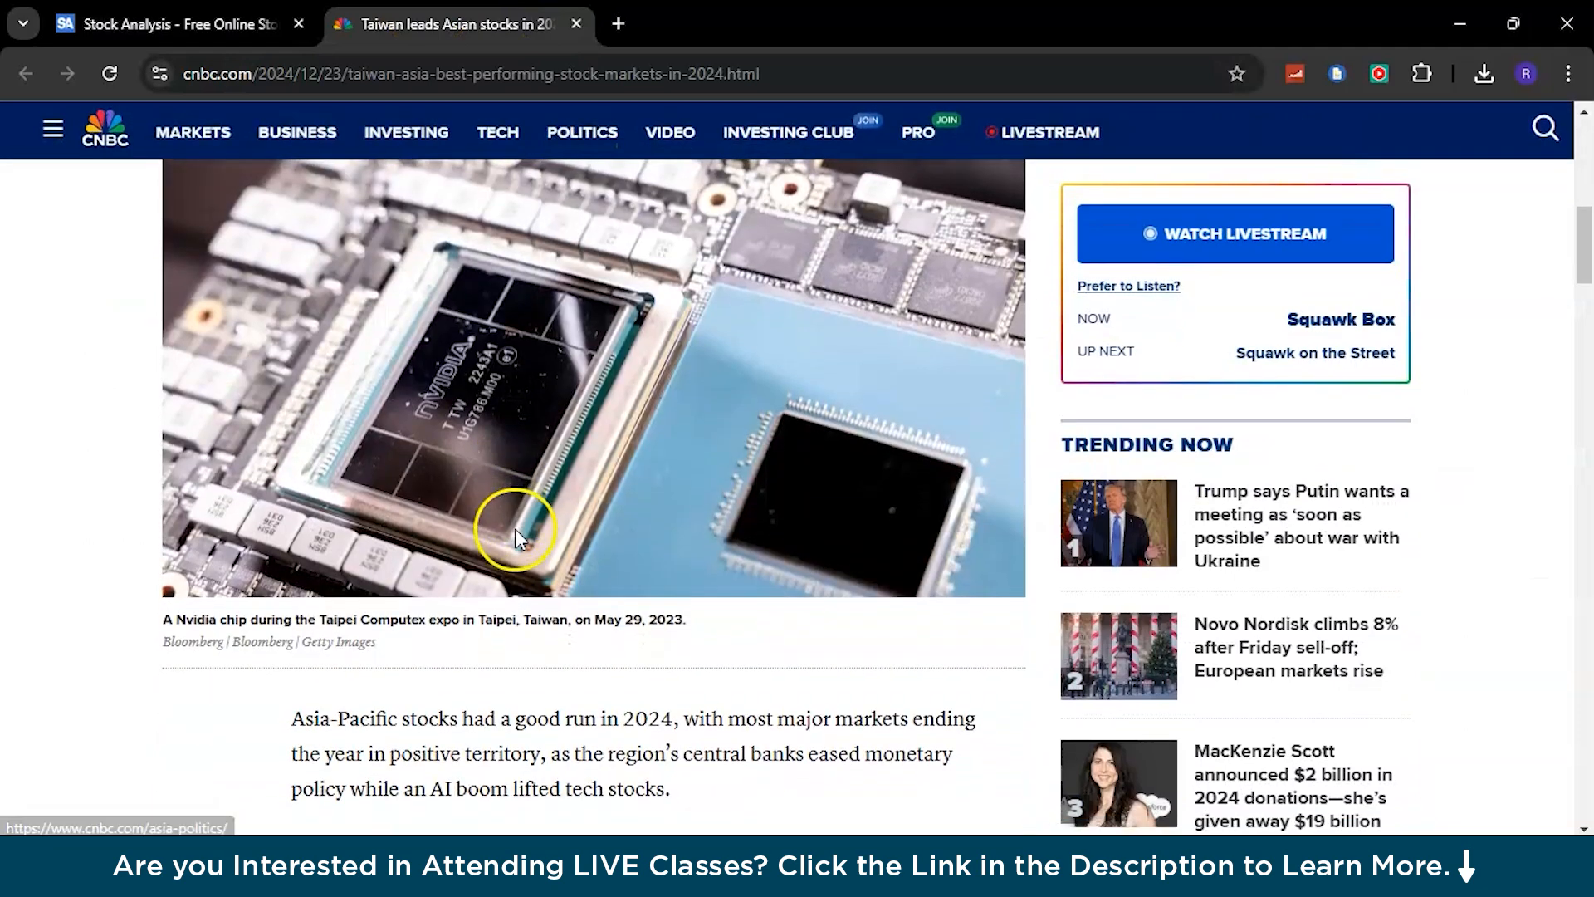
scroll(516, 536, down, 20)
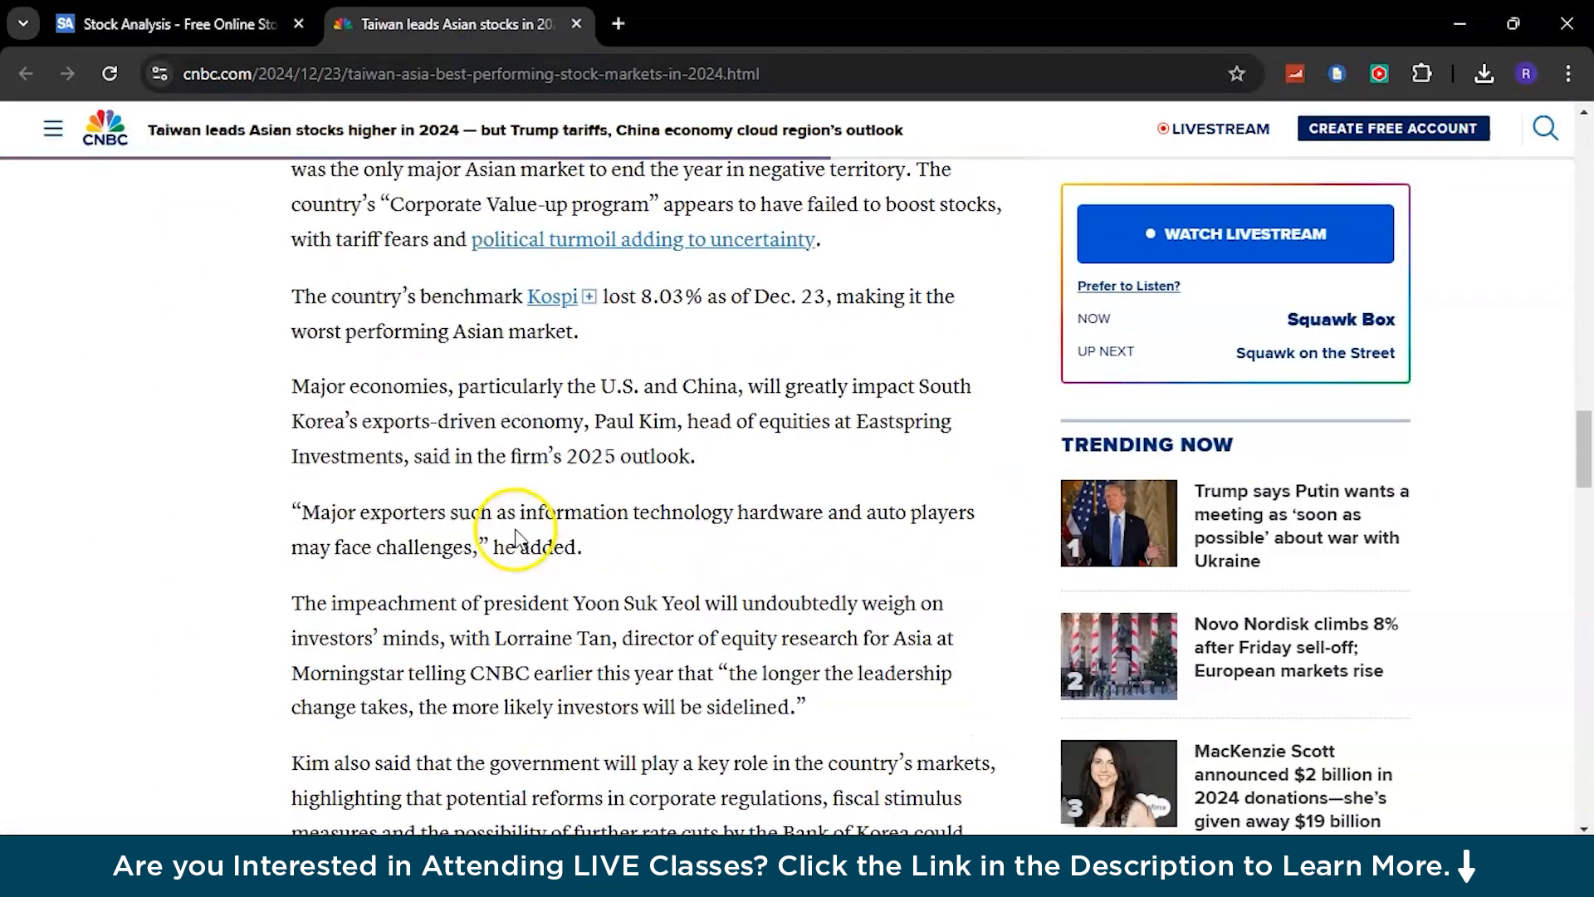
click(576, 23)
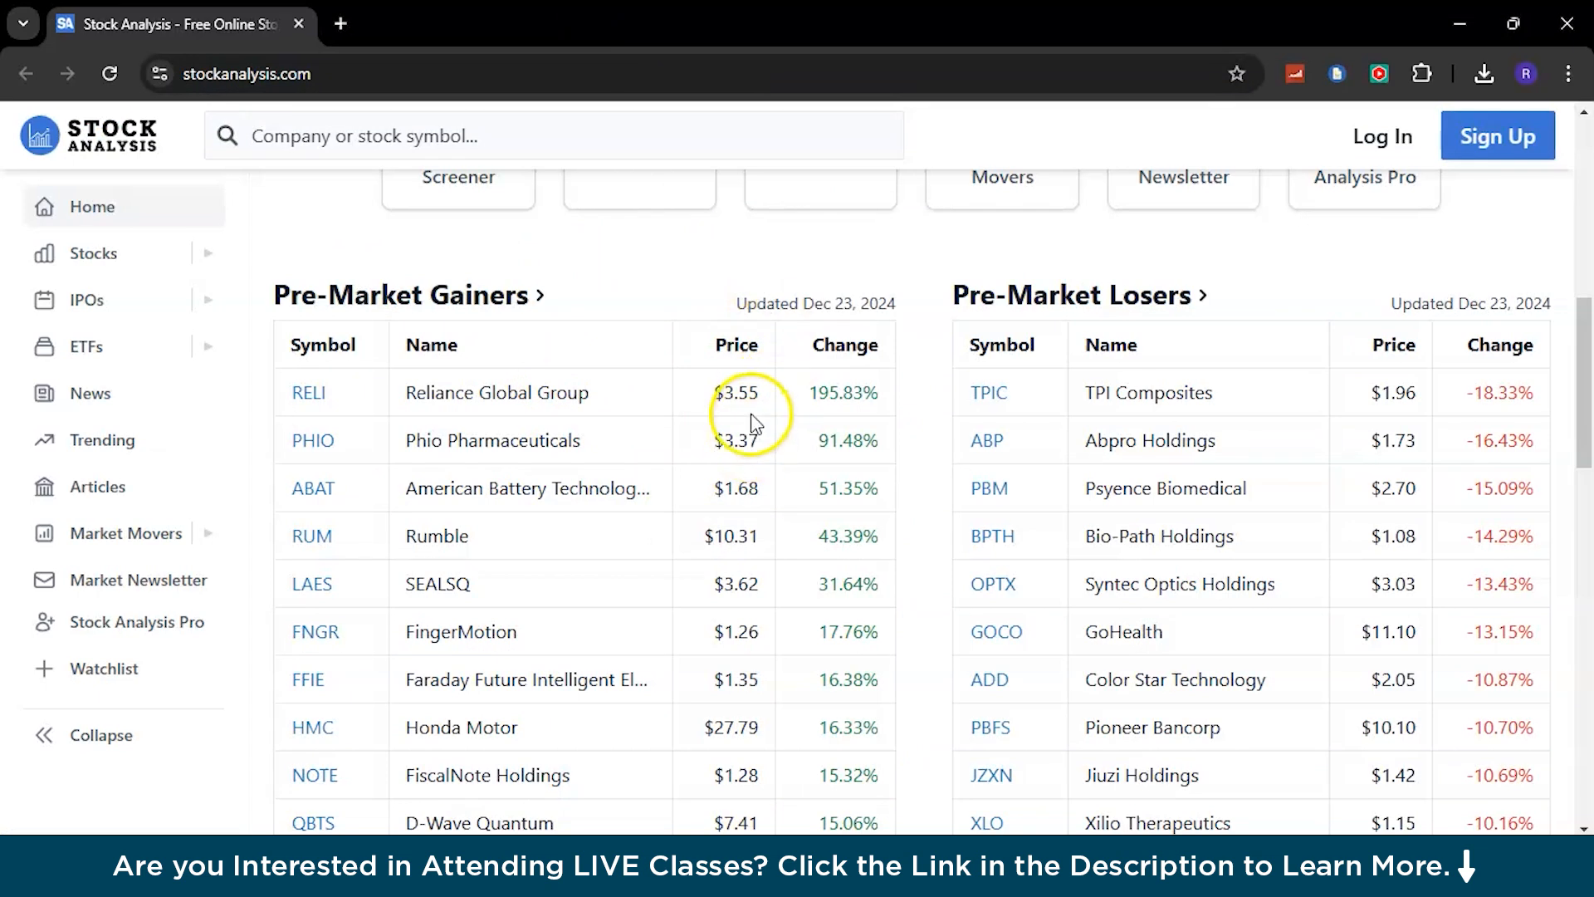
Switch to the blank Excel workbook and start importing data from a web page
click(703, 878)
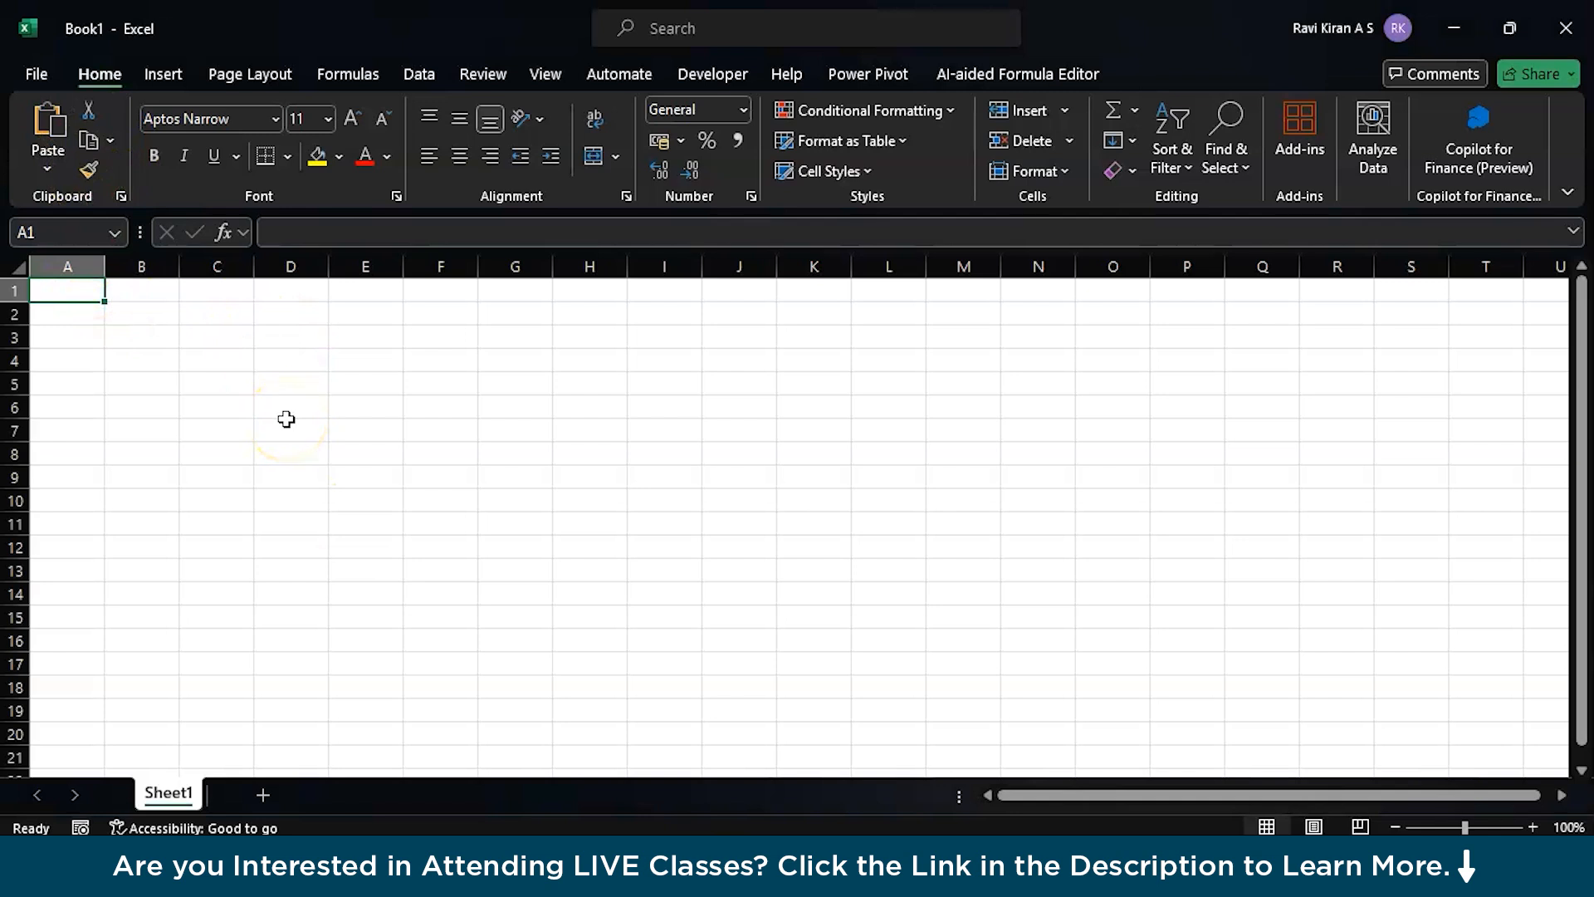
click(388, 131)
click(424, 78)
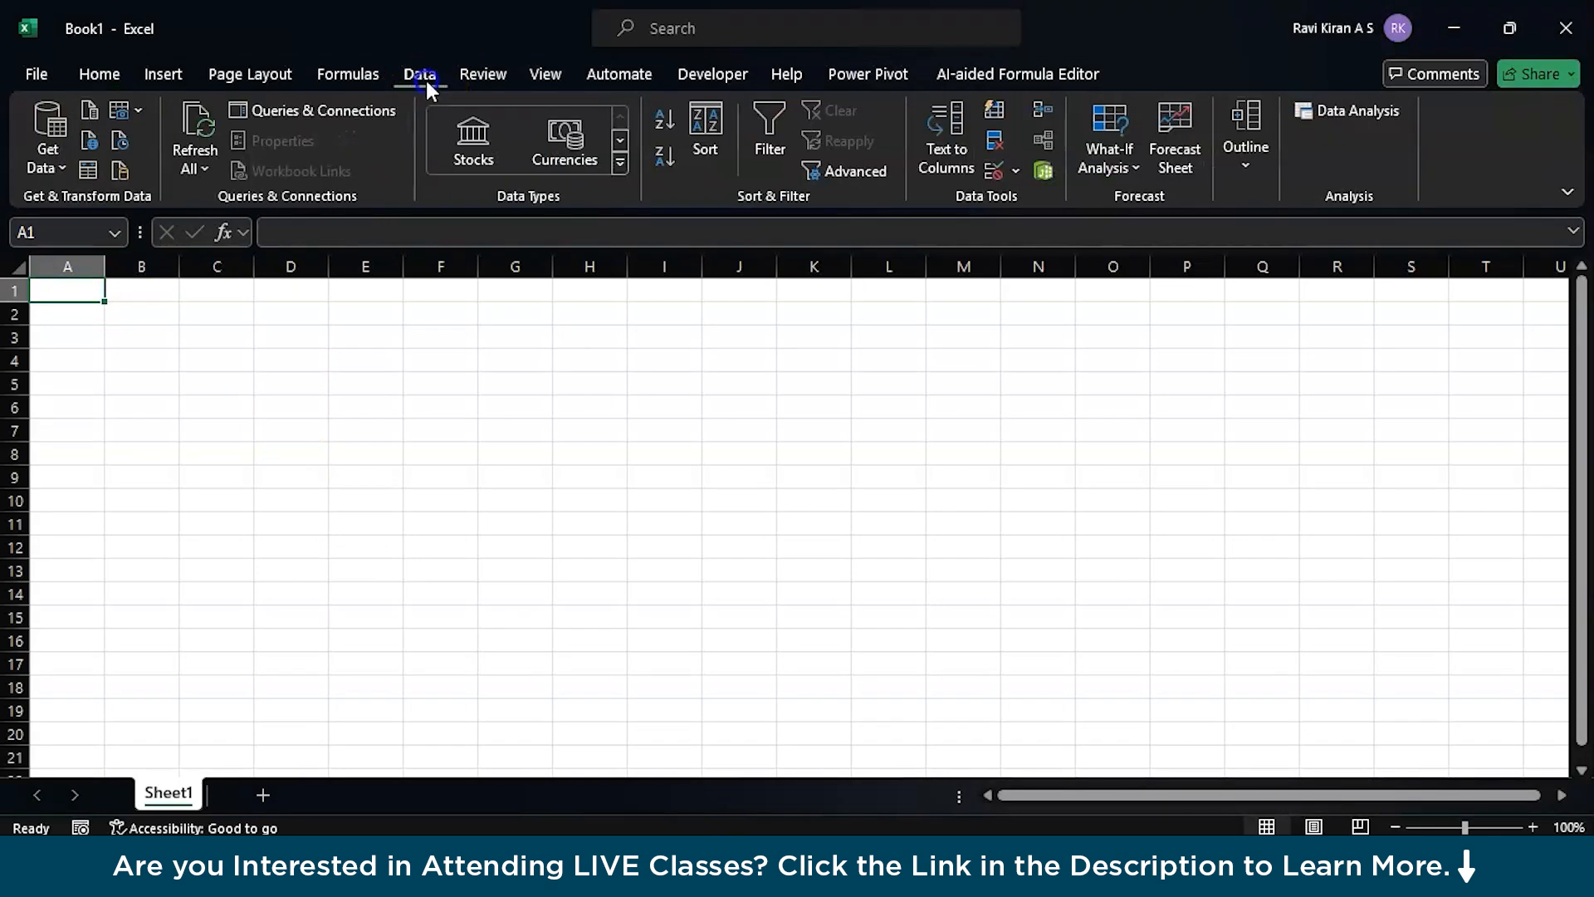
click(44, 166)
click(78, 248)
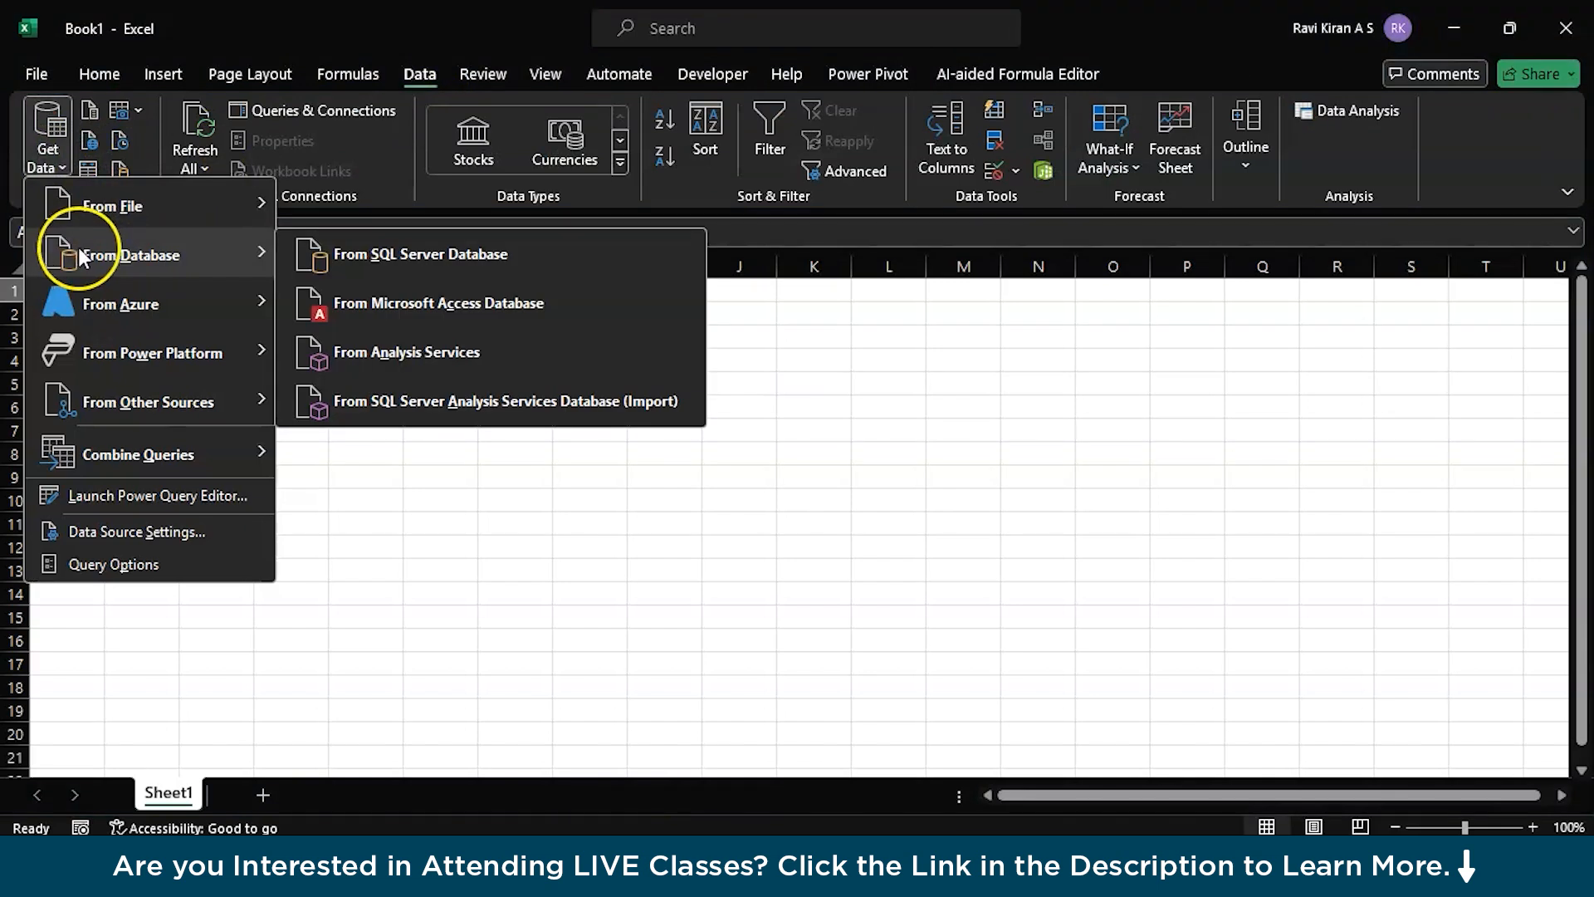
click(103, 225)
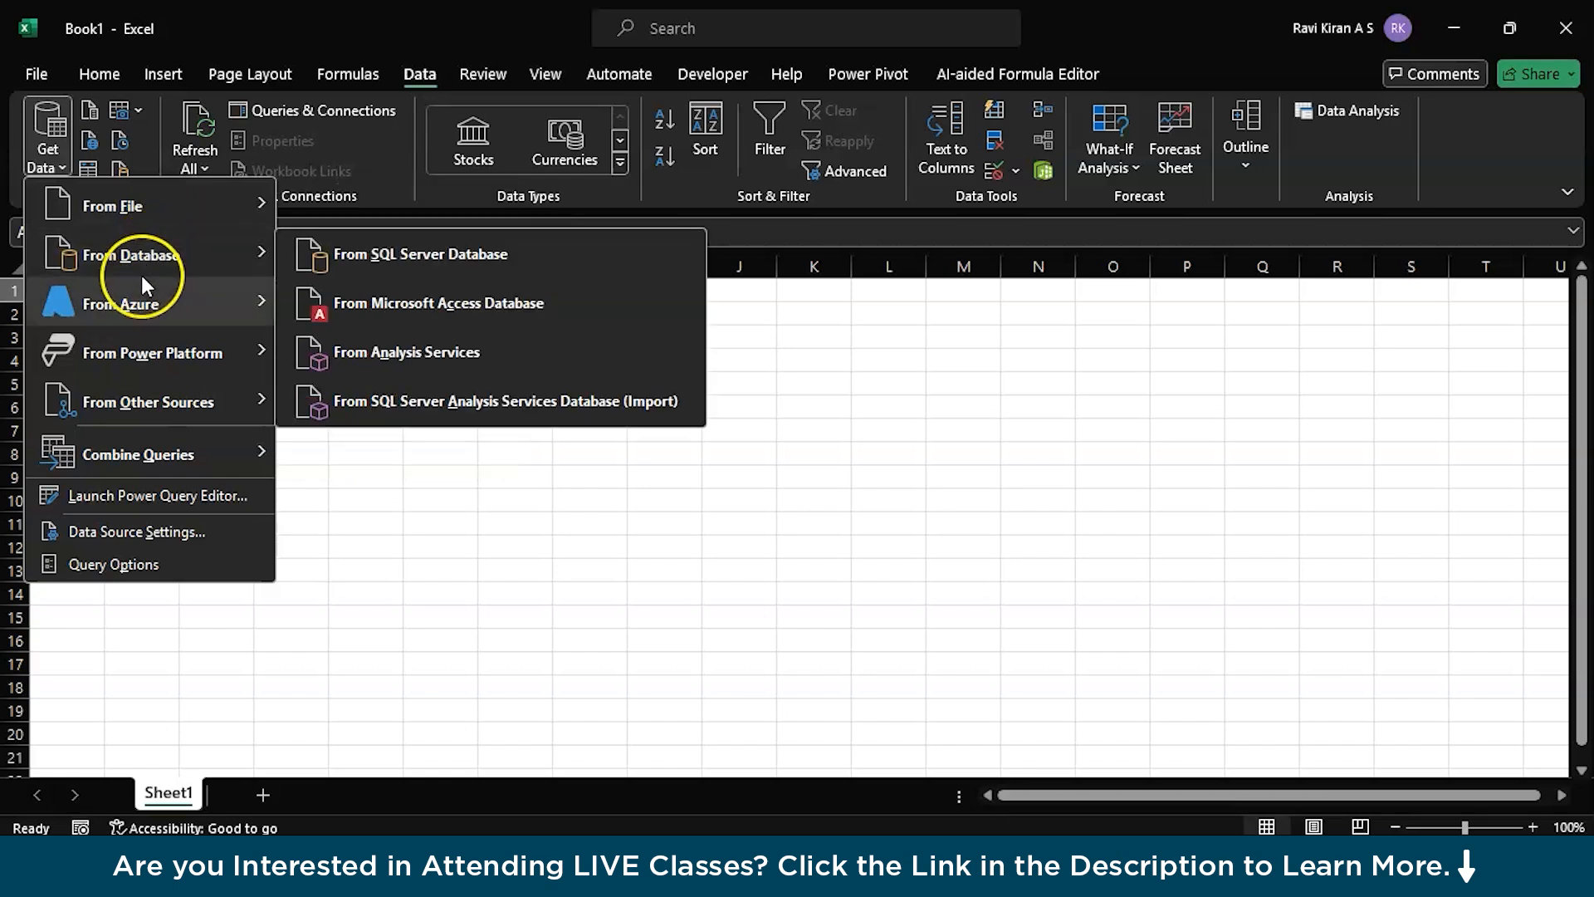
mouse_move(137, 296)
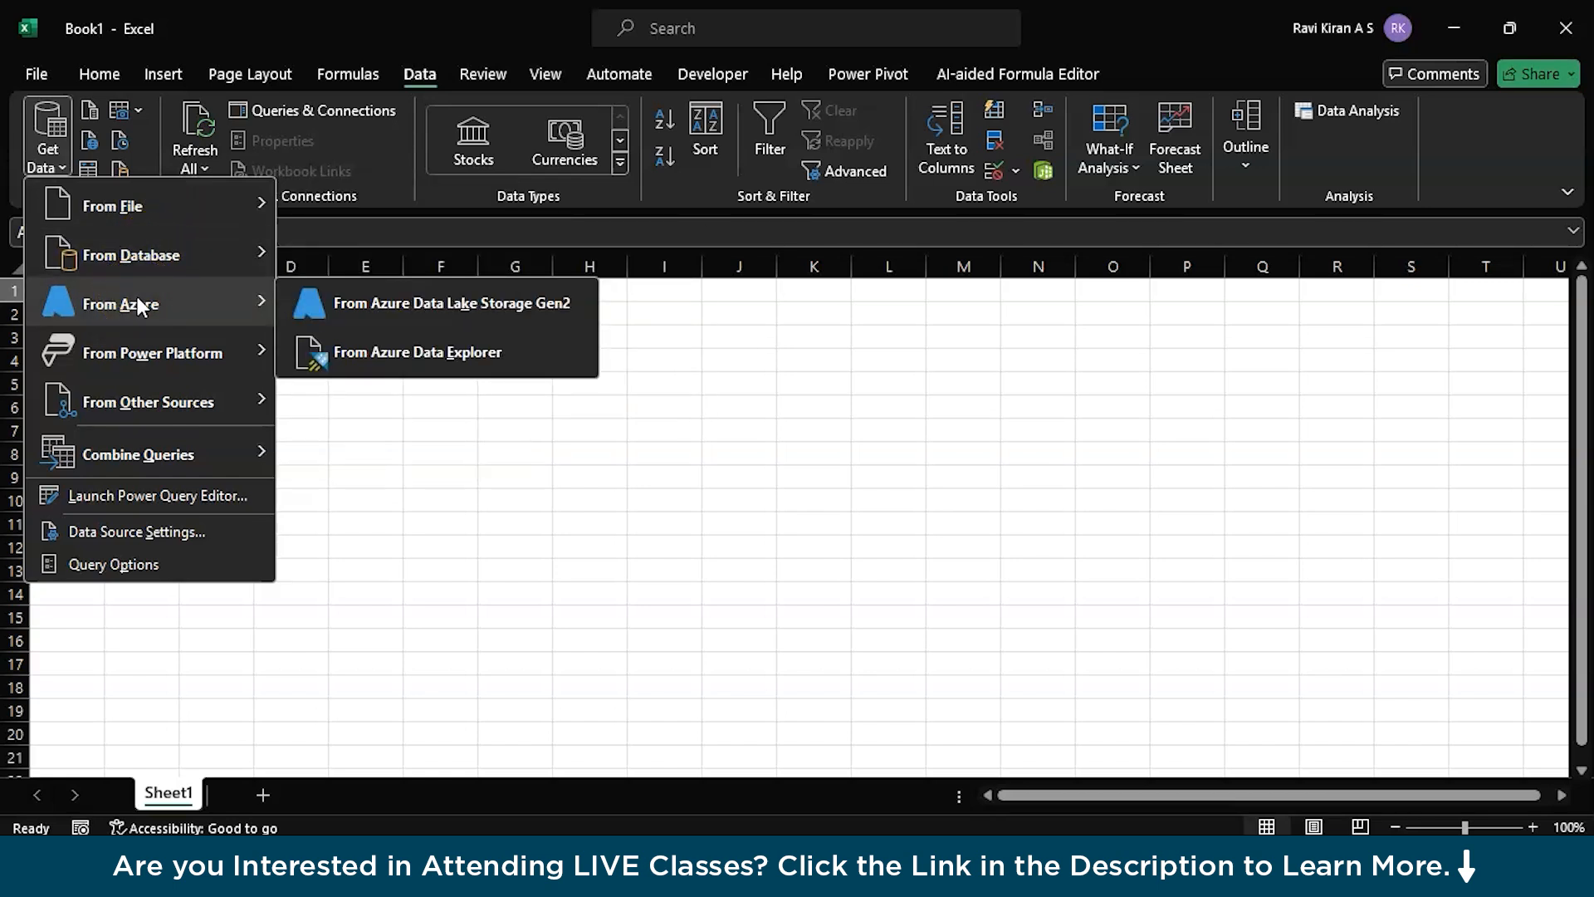
click(148, 264)
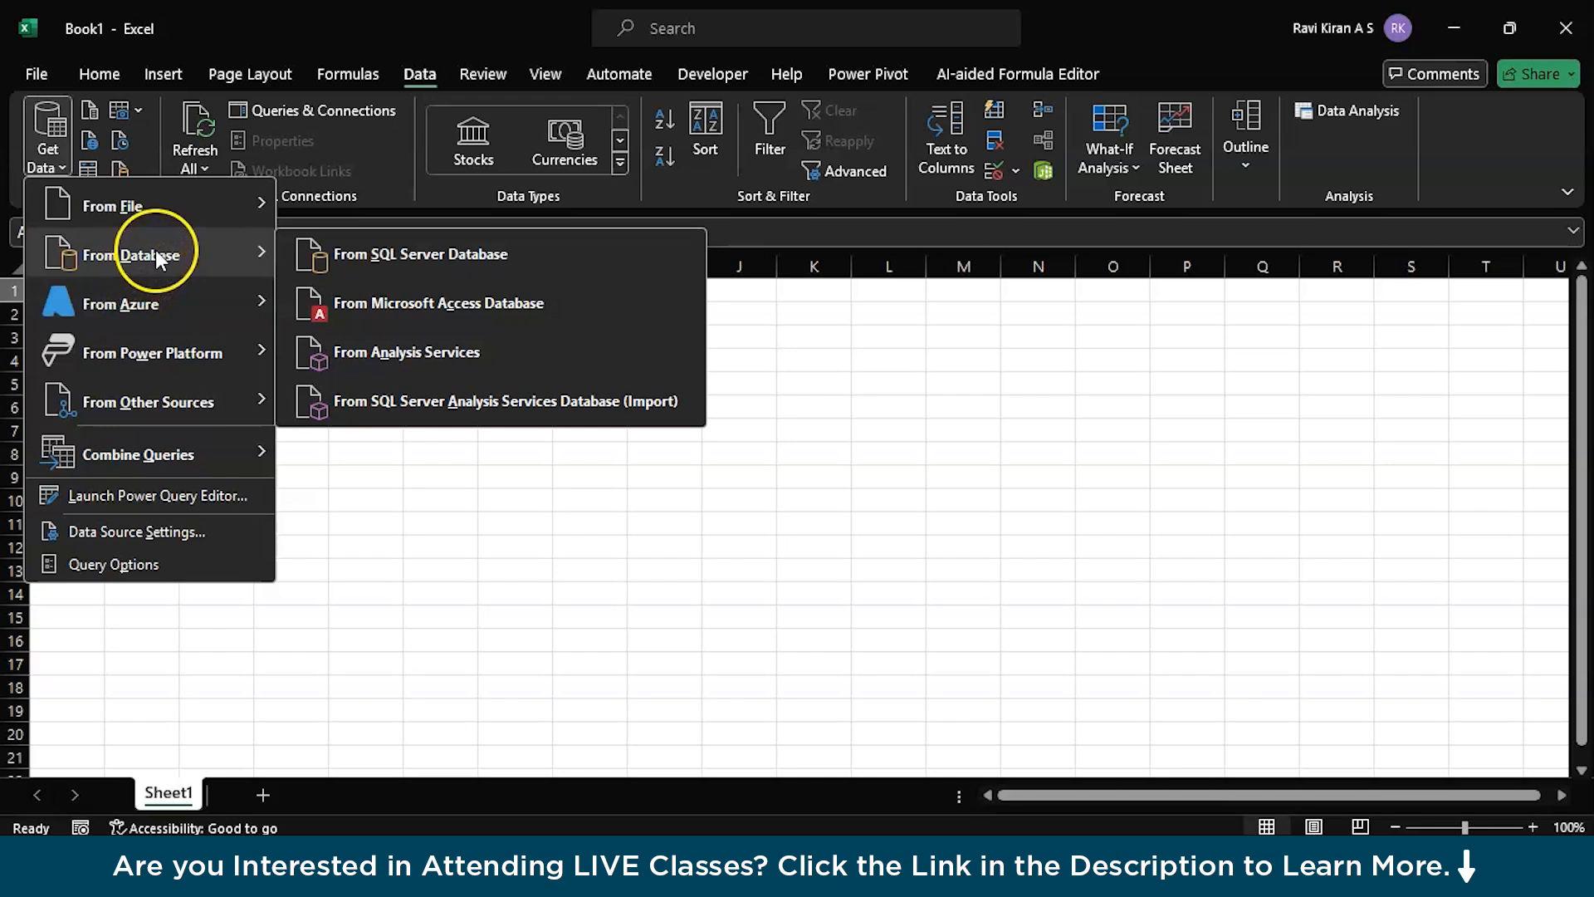
mouse_move(181, 207)
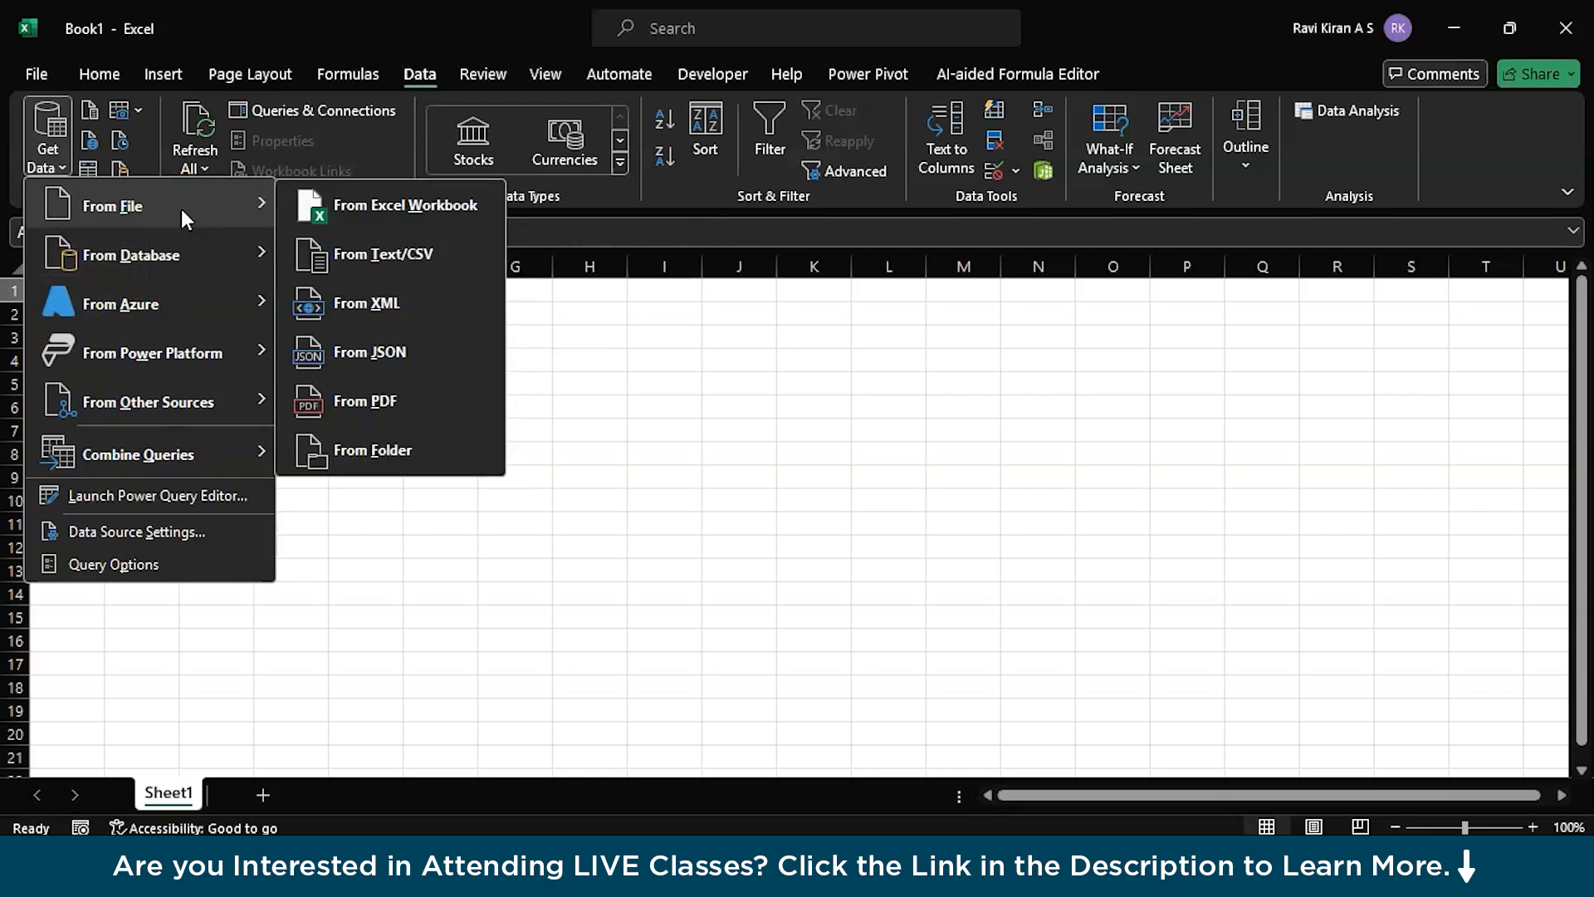
click(191, 399)
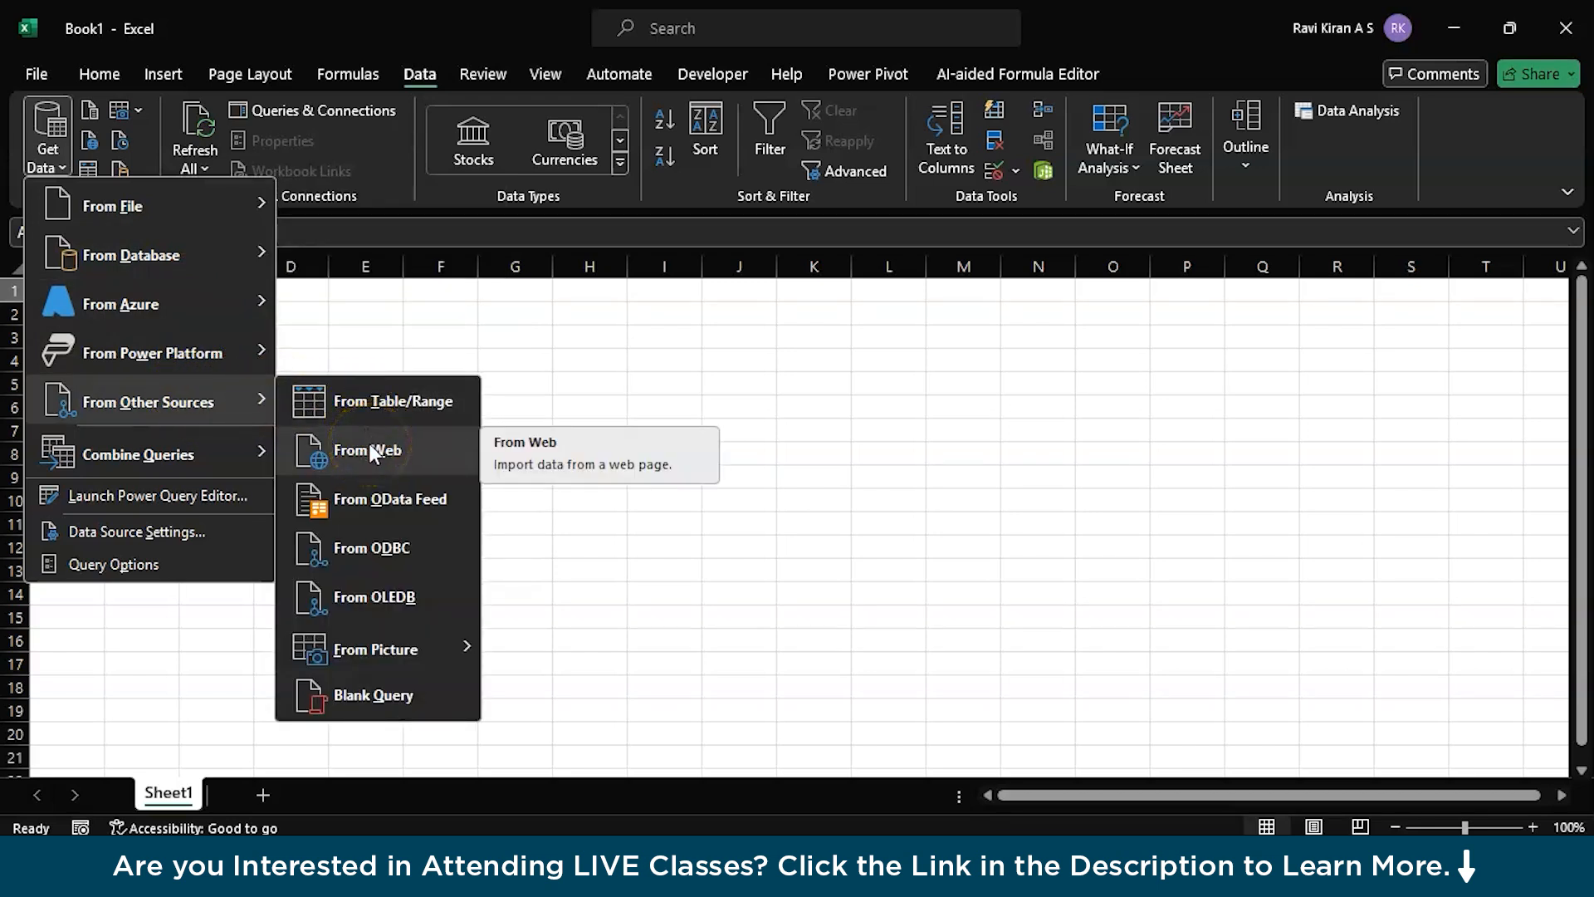
click(368, 450)
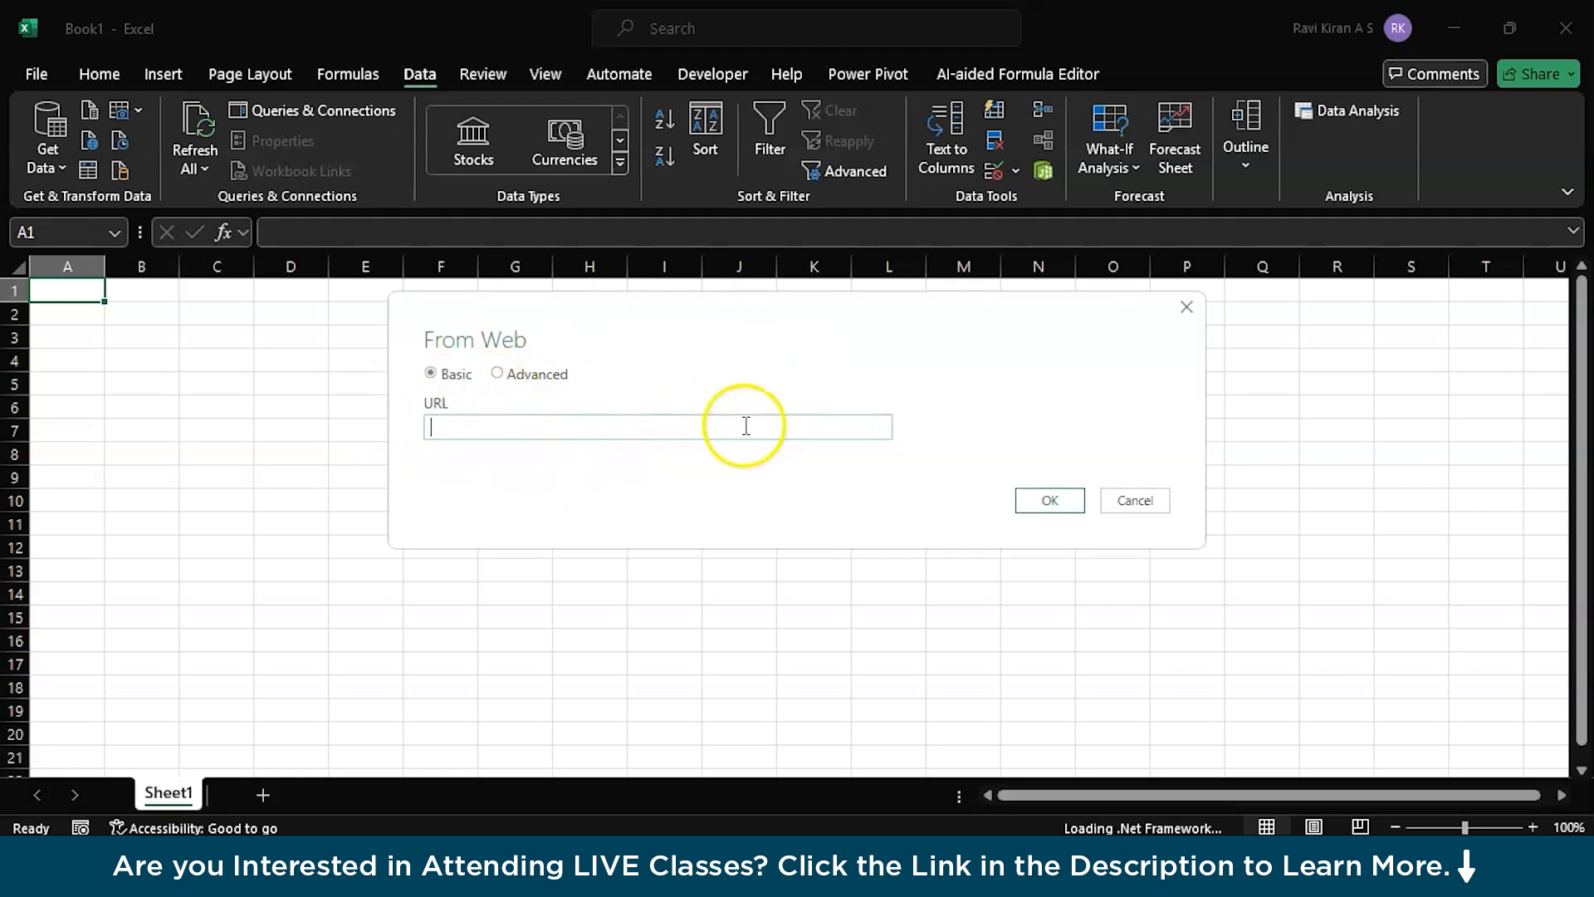
key(alt+Tab)
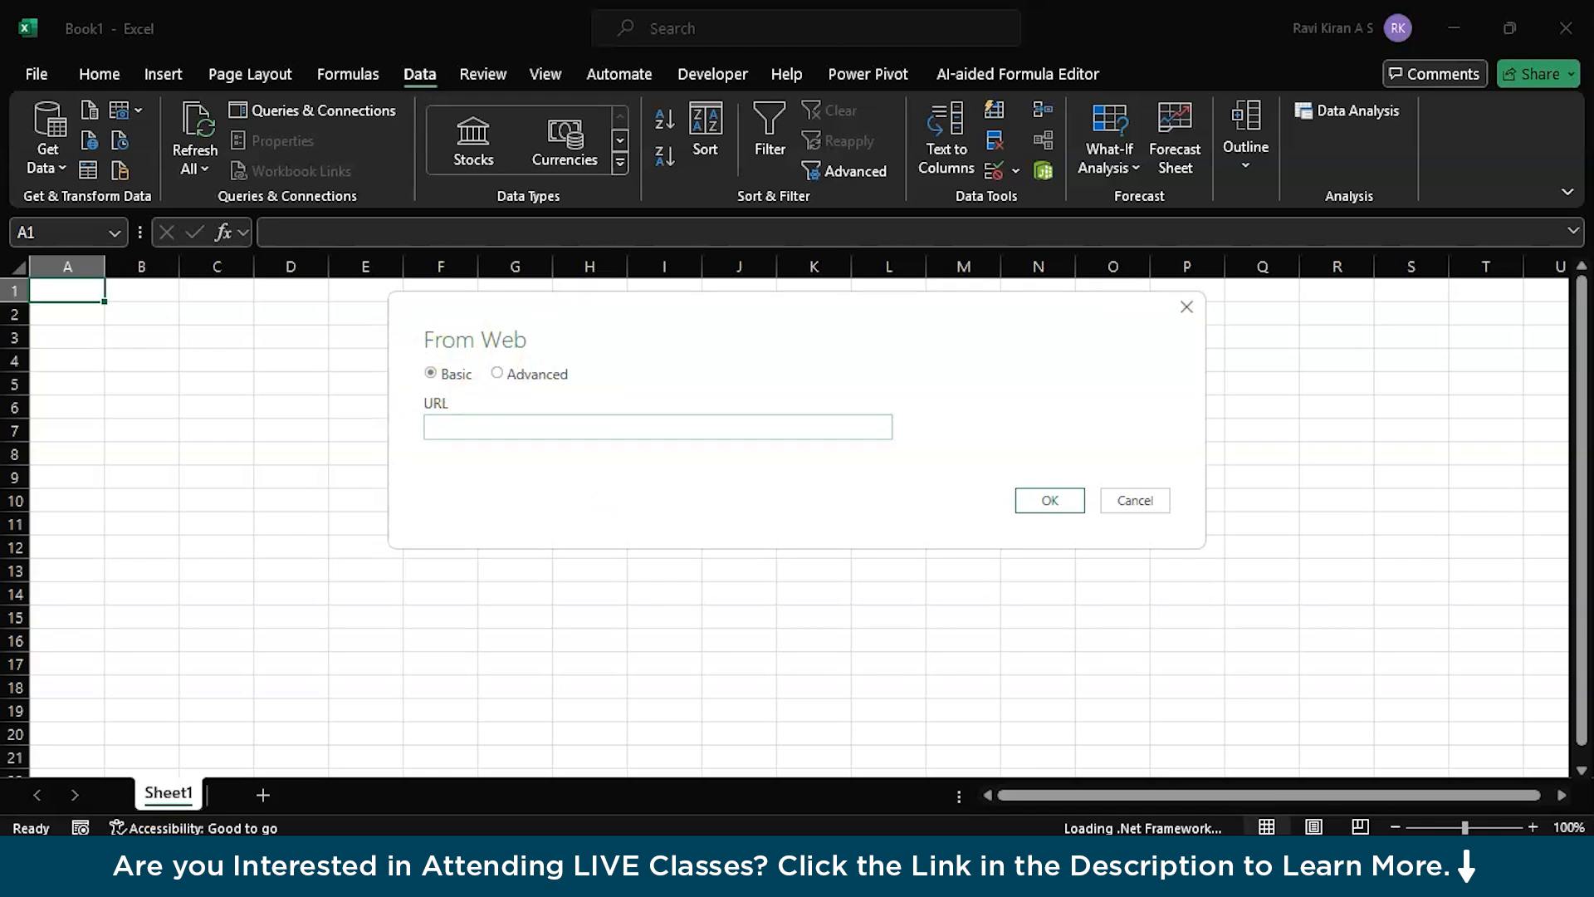
key(alt+Tab)
click(556, 73)
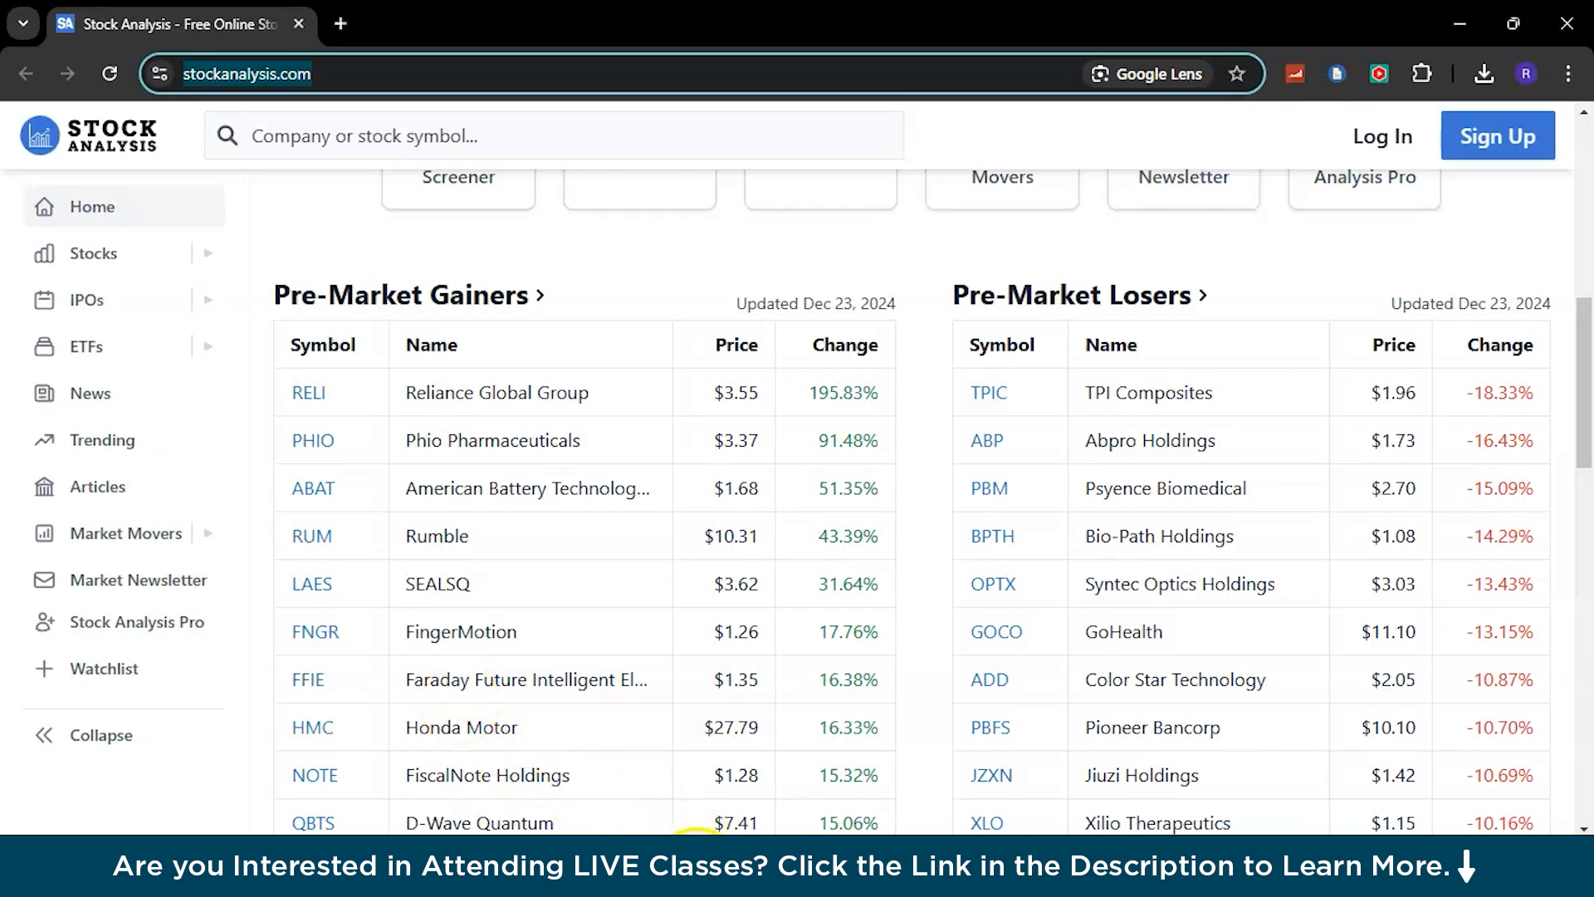
key(alt+Tab)
text(https://stockanalysis.com/)
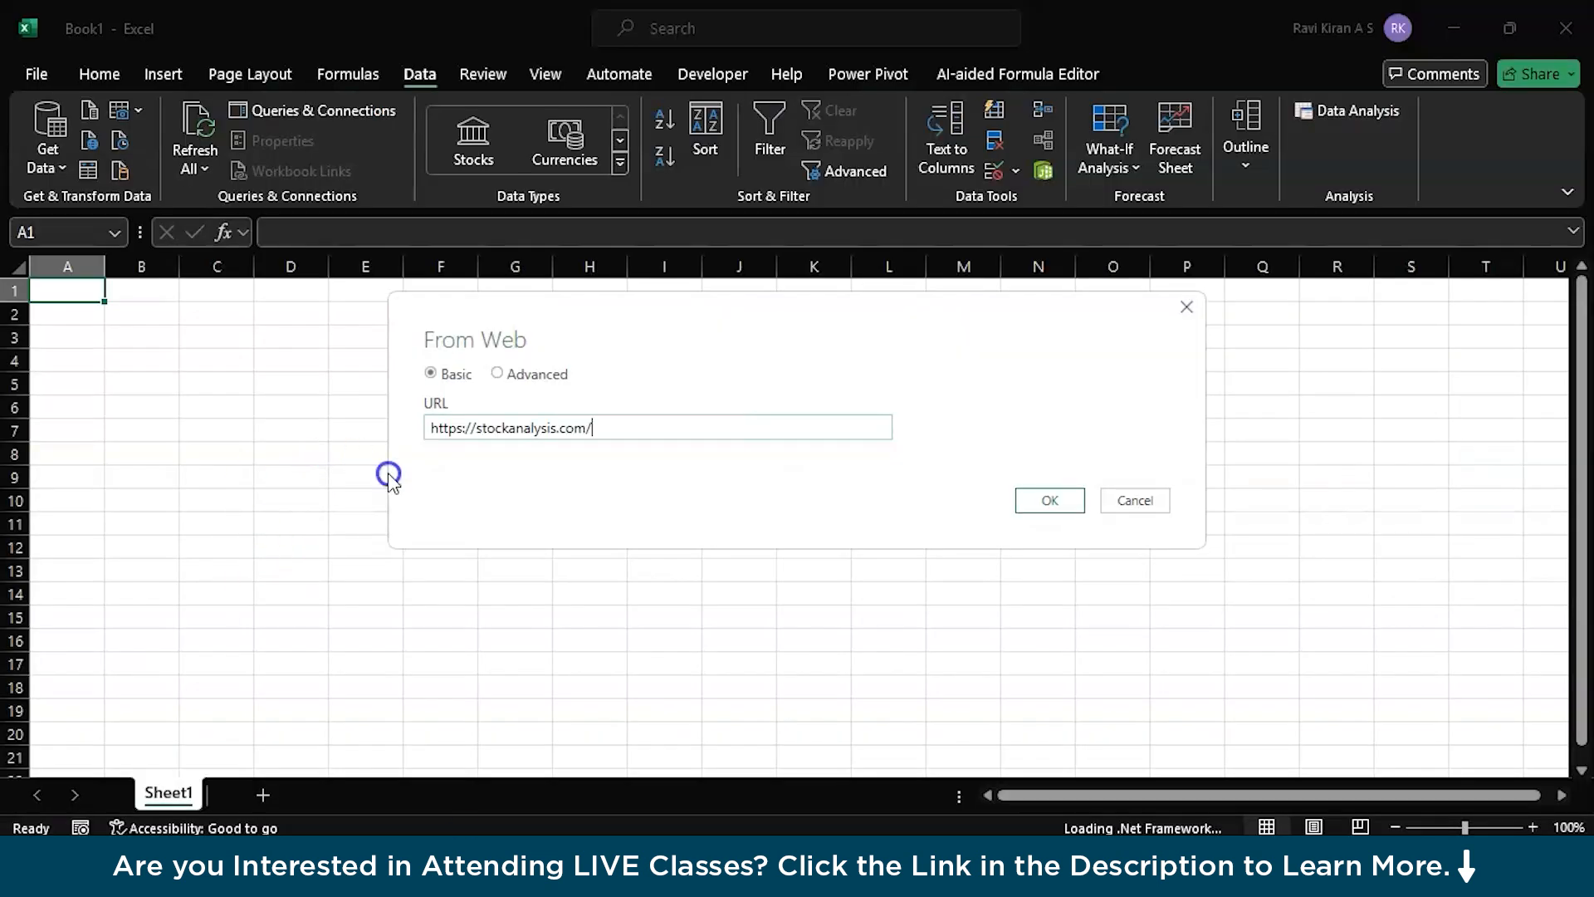
click(1052, 500)
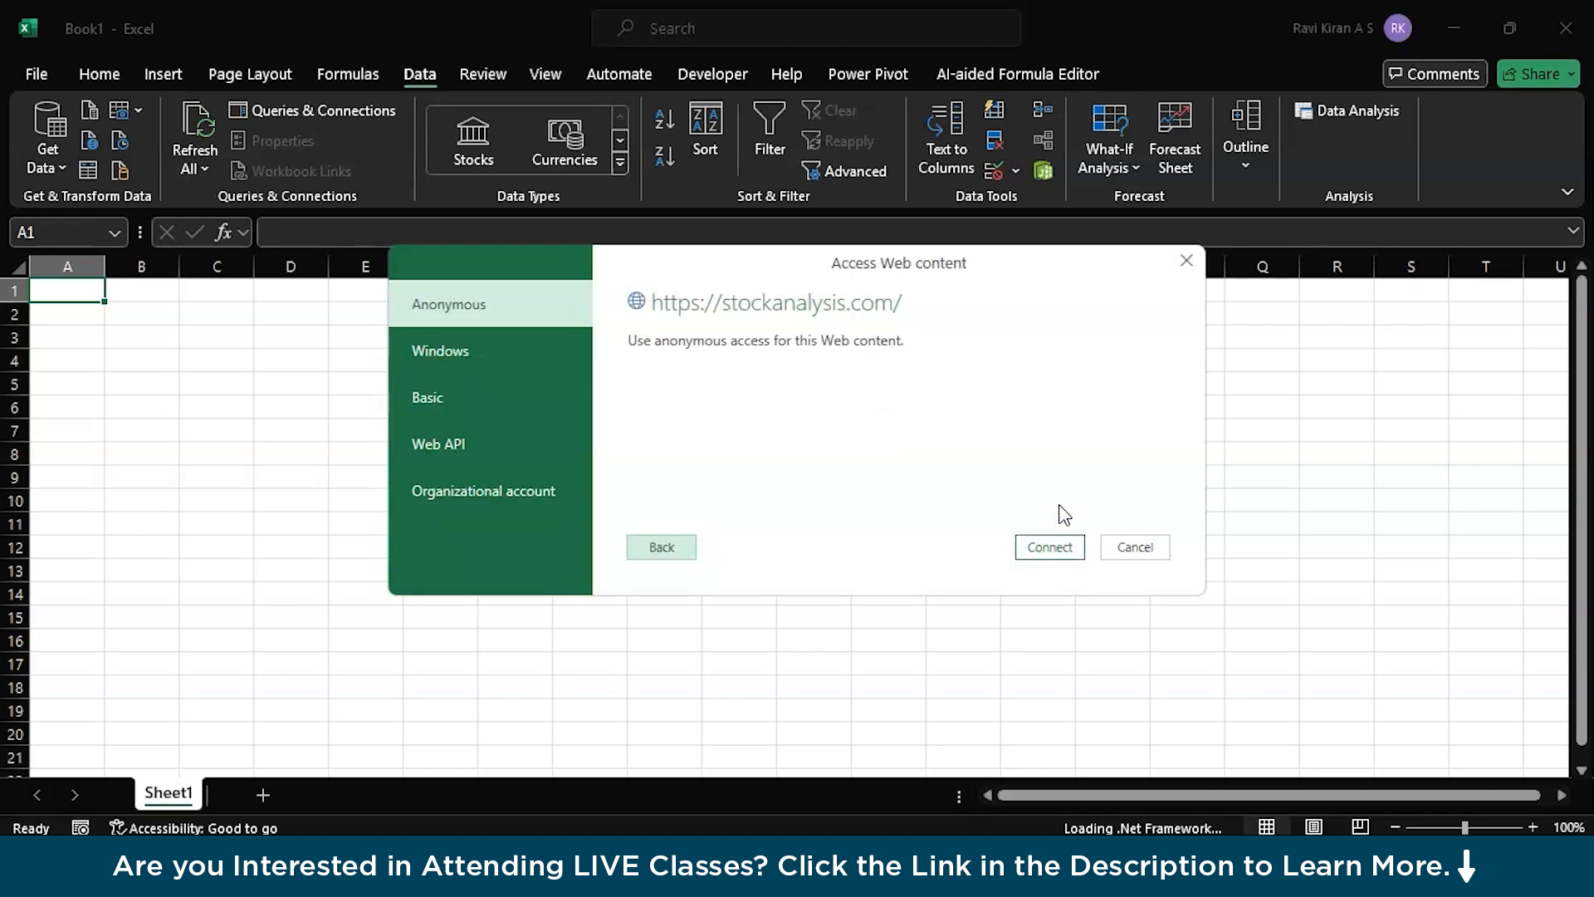
click(1067, 548)
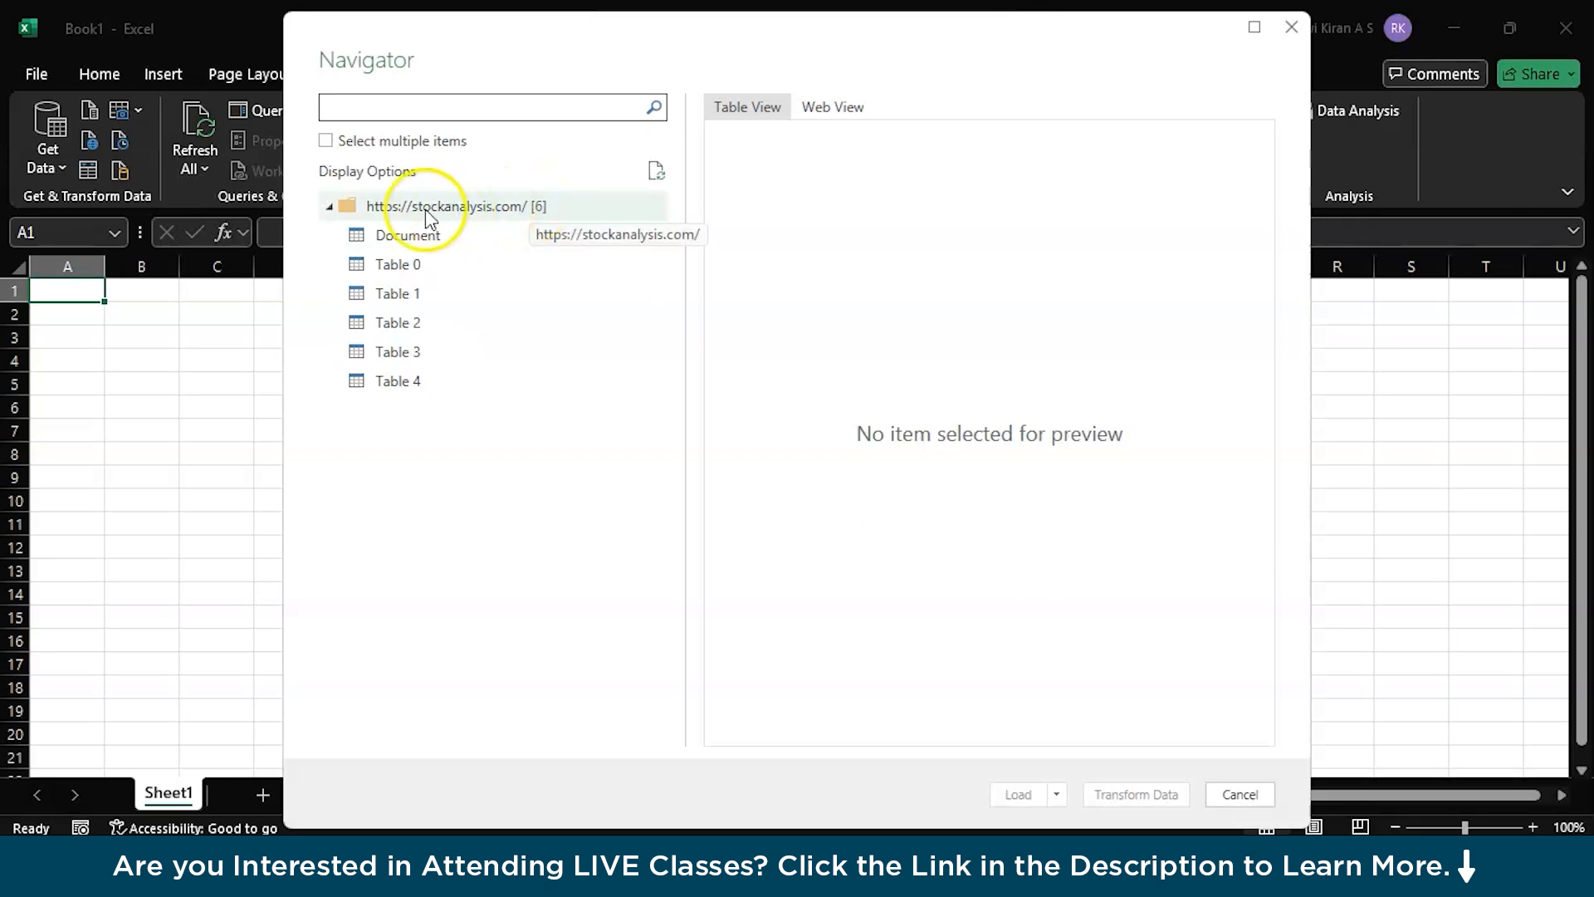
Preview the Document item and Table 0 through Table 4 found on the stockanalysis.com page
click(378, 238)
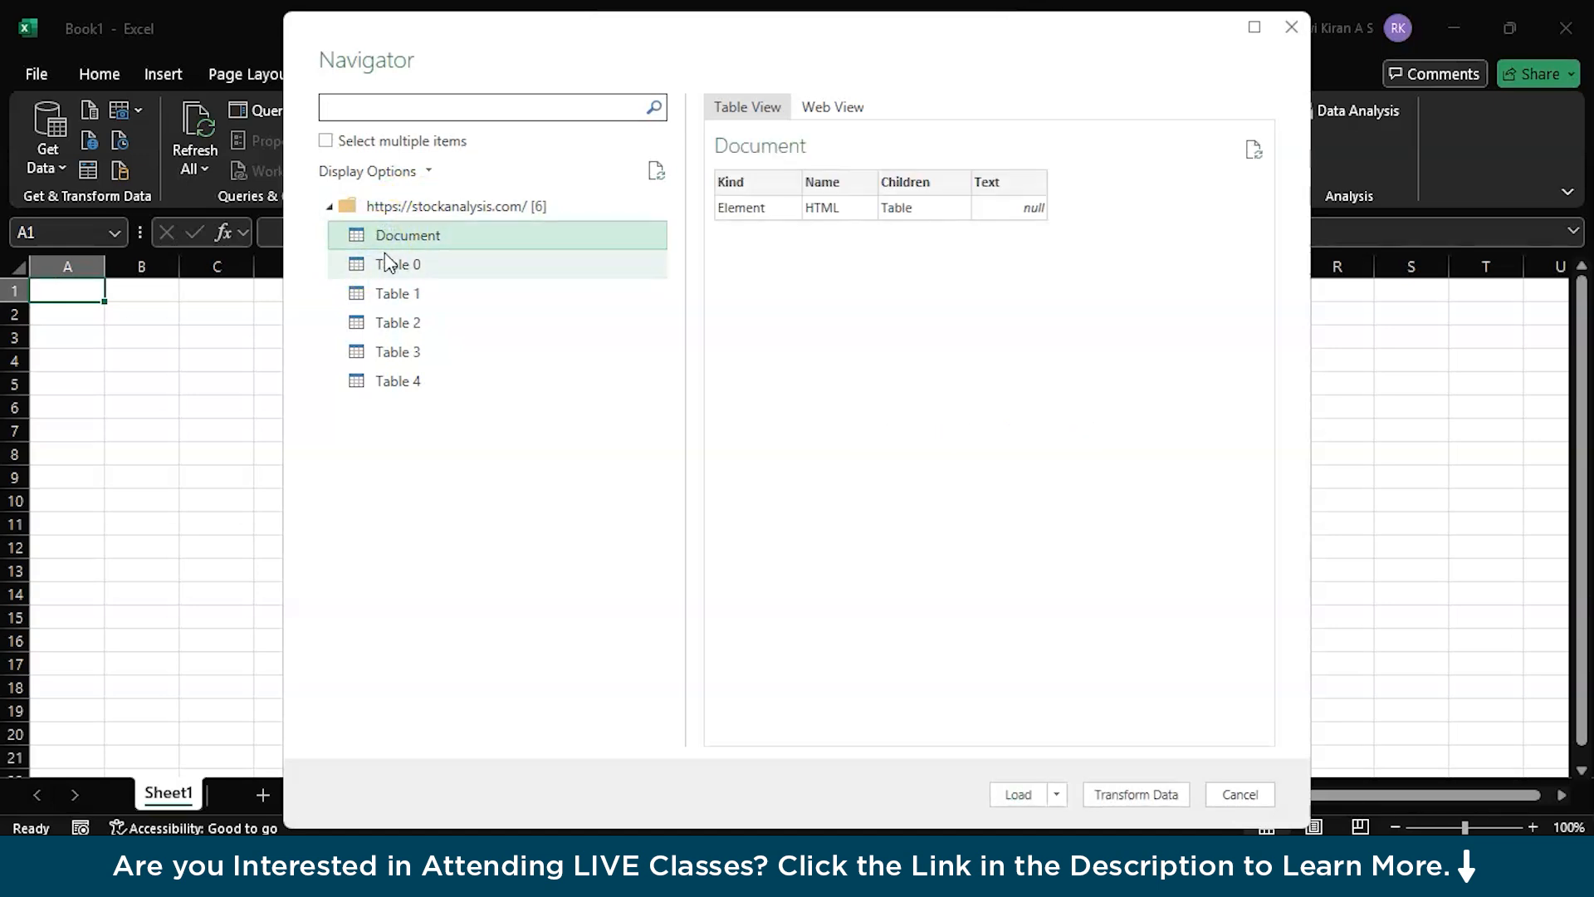
click(386, 263)
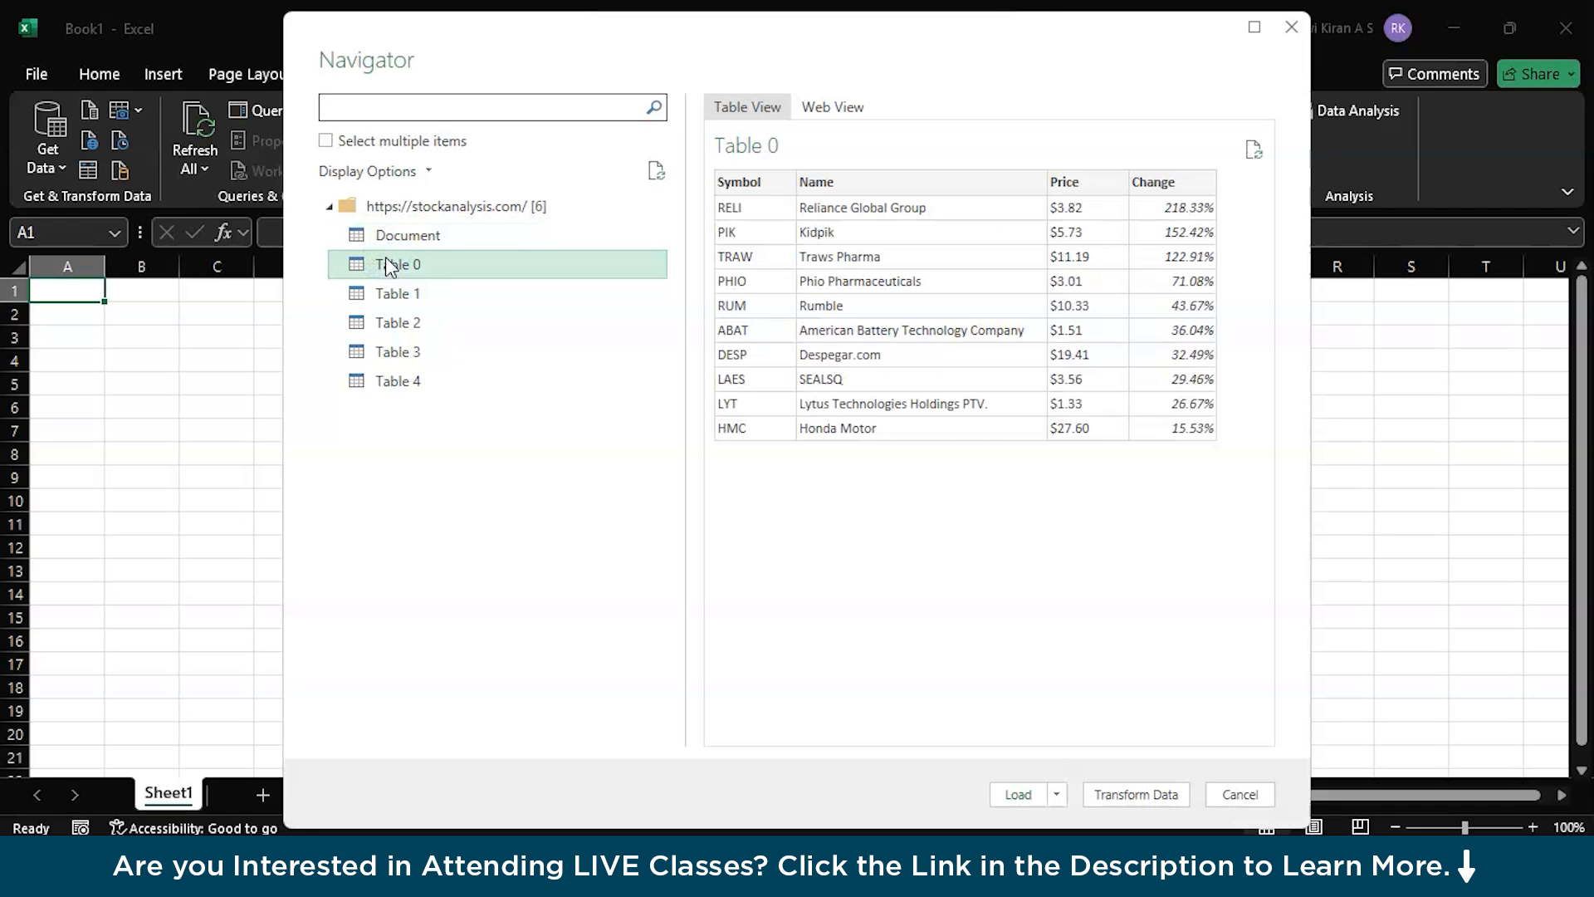
click(528, 294)
click(509, 312)
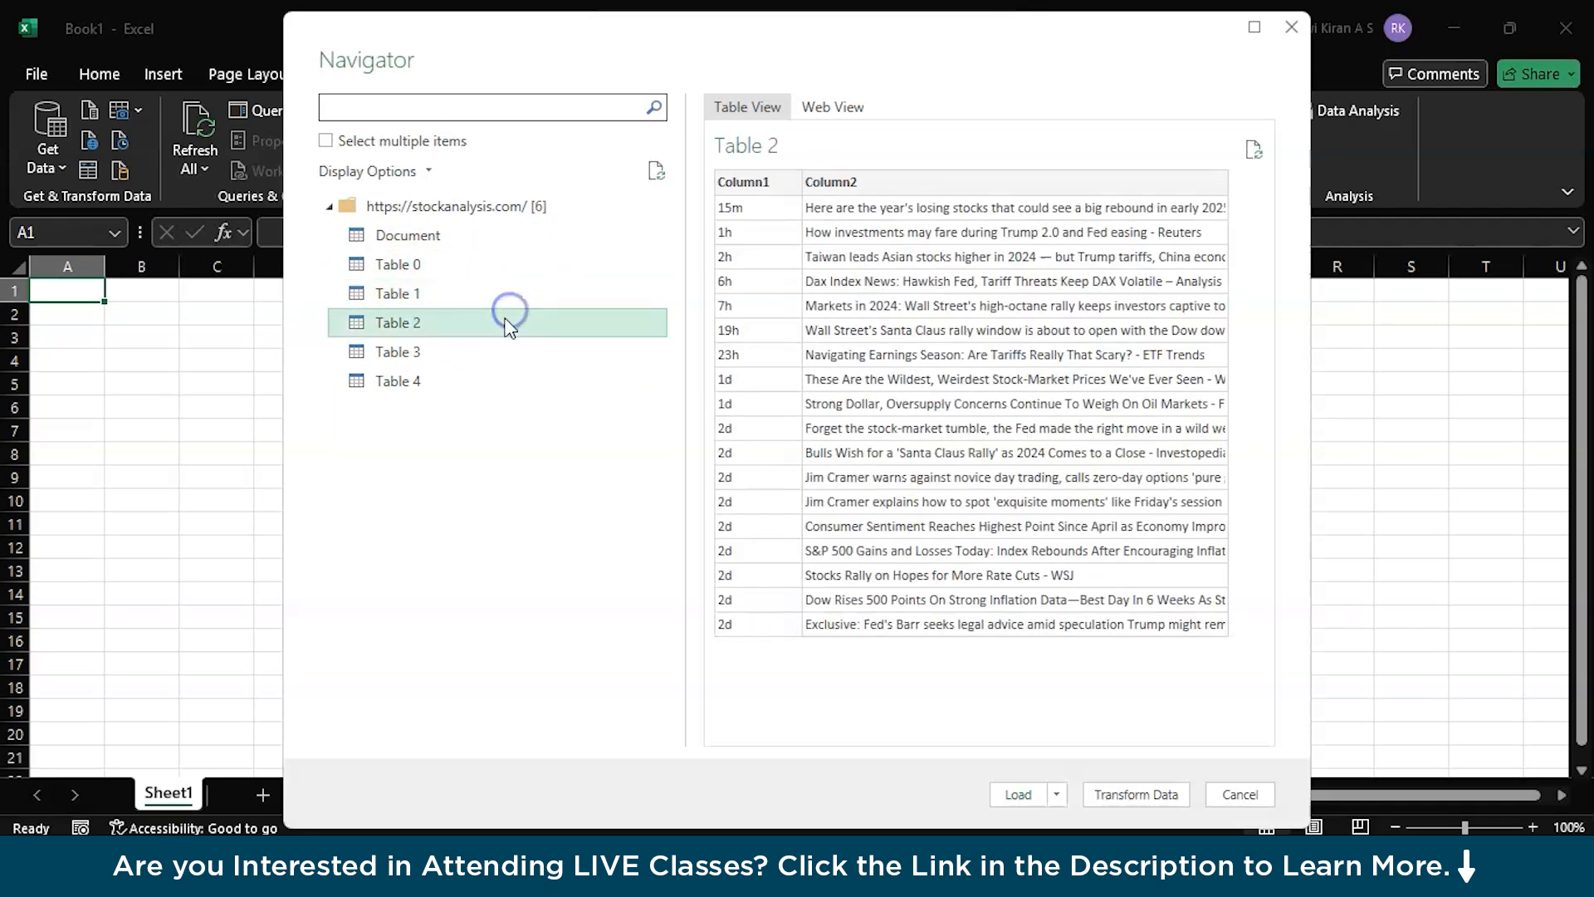
click(484, 349)
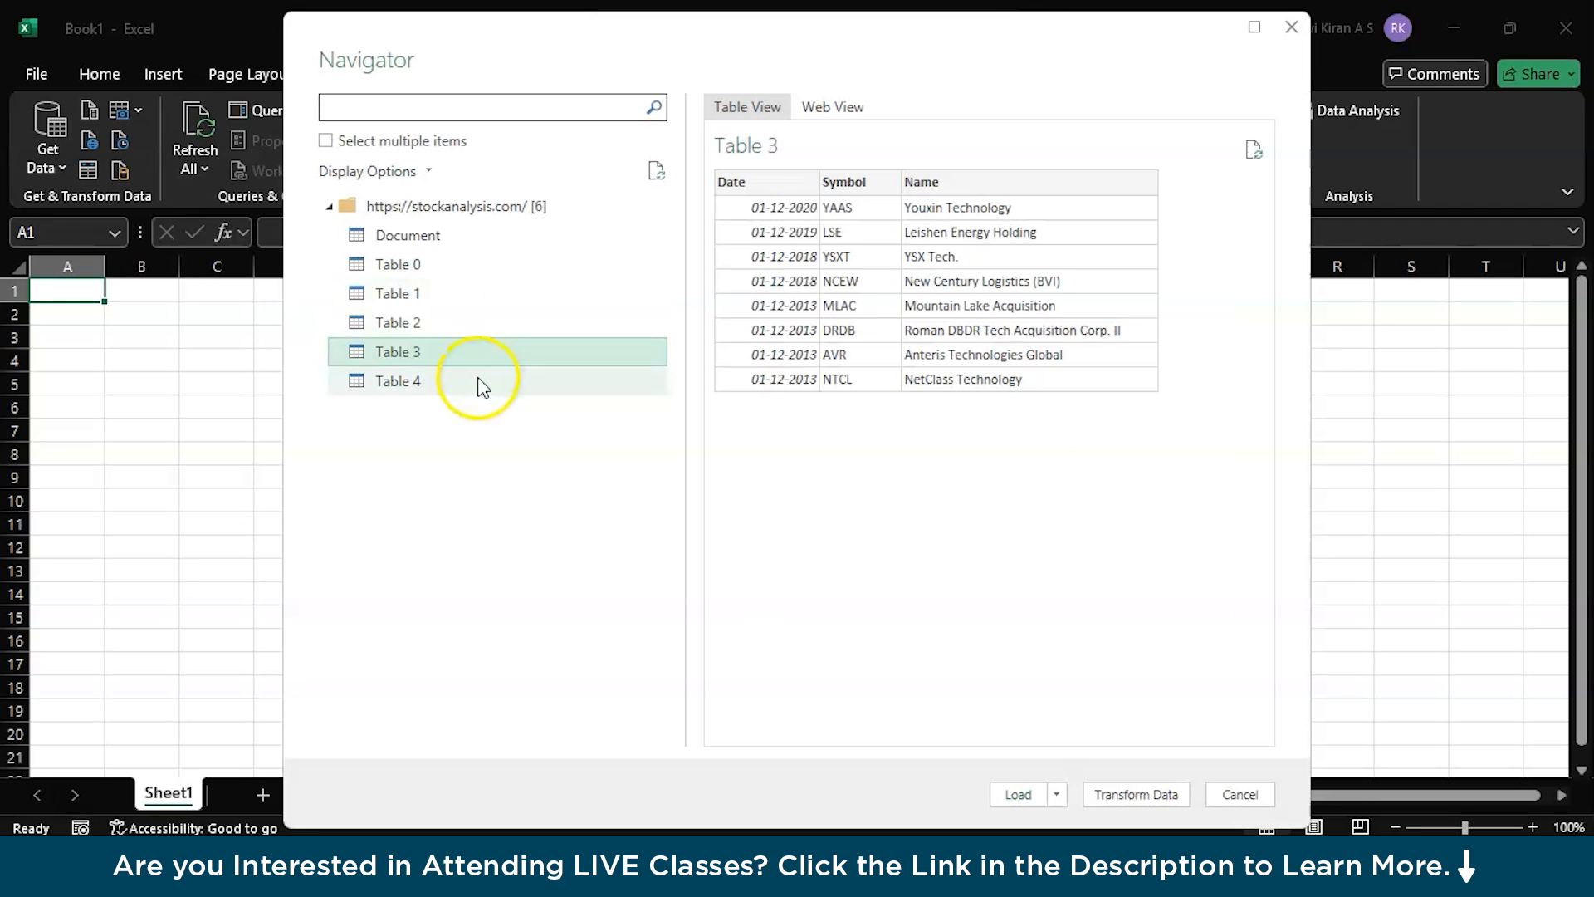
click(482, 384)
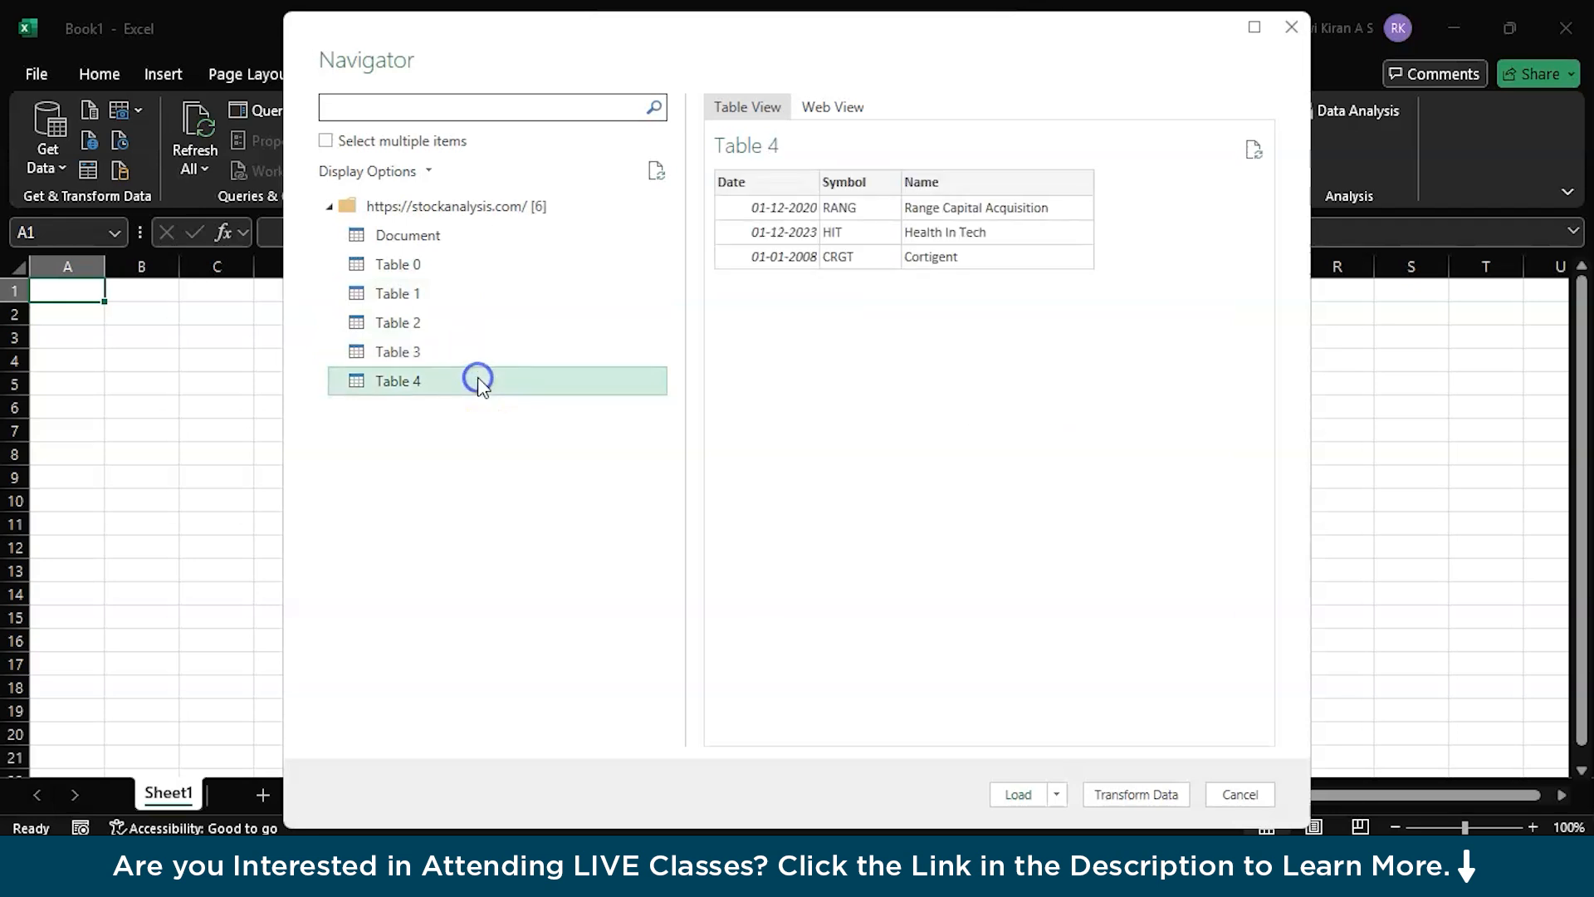
Load Table 0, the stock list with symbol, name, price and change, into the workbook
click(501, 244)
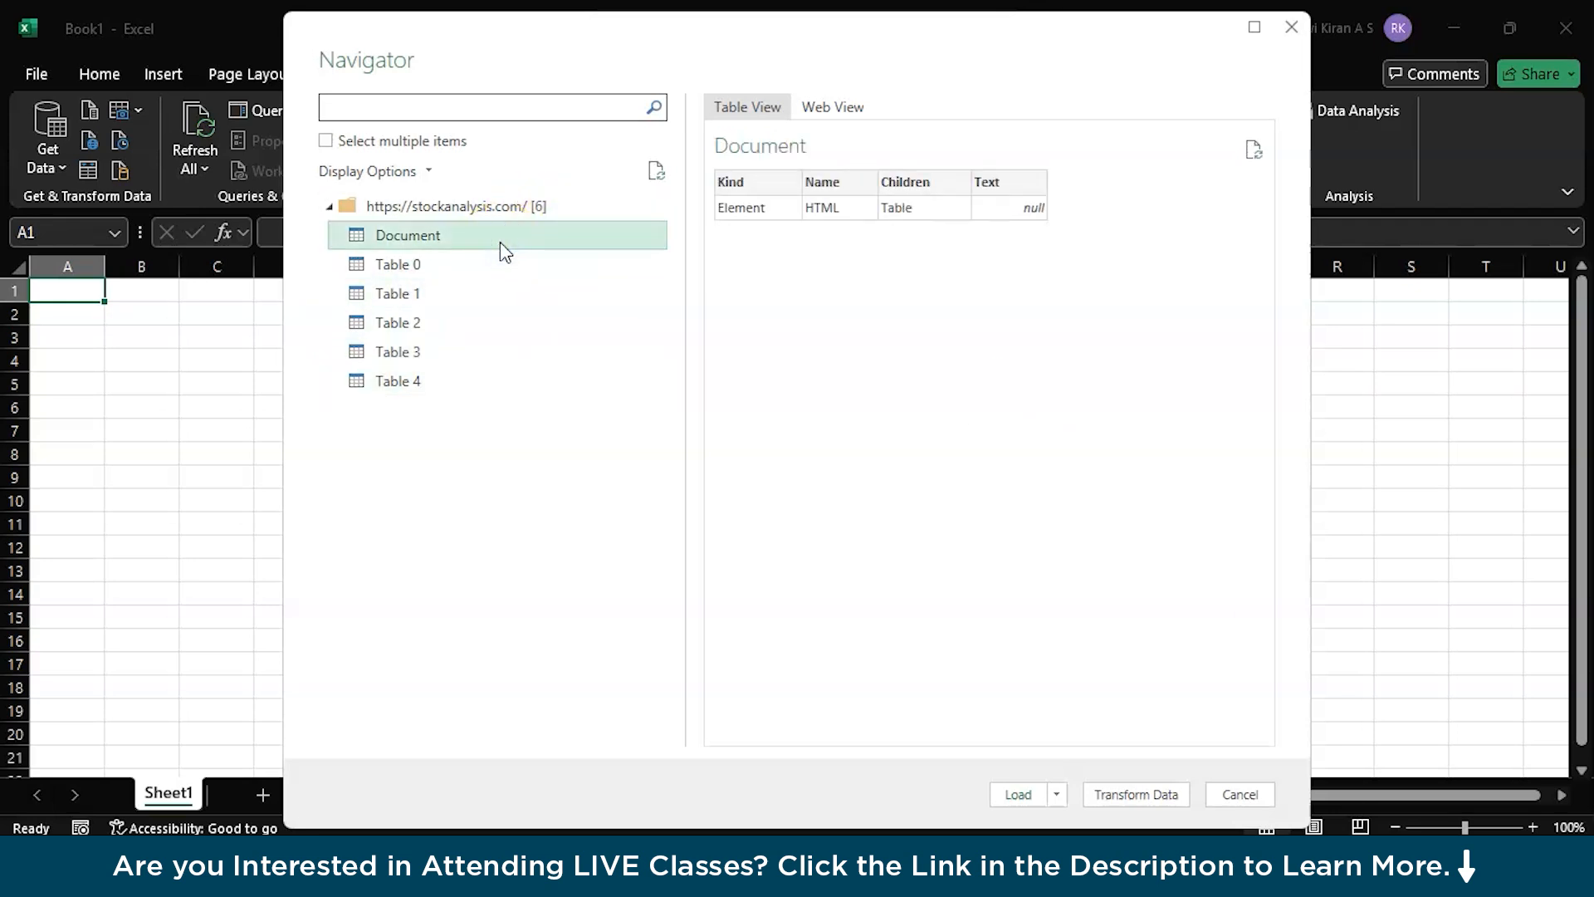
click(437, 262)
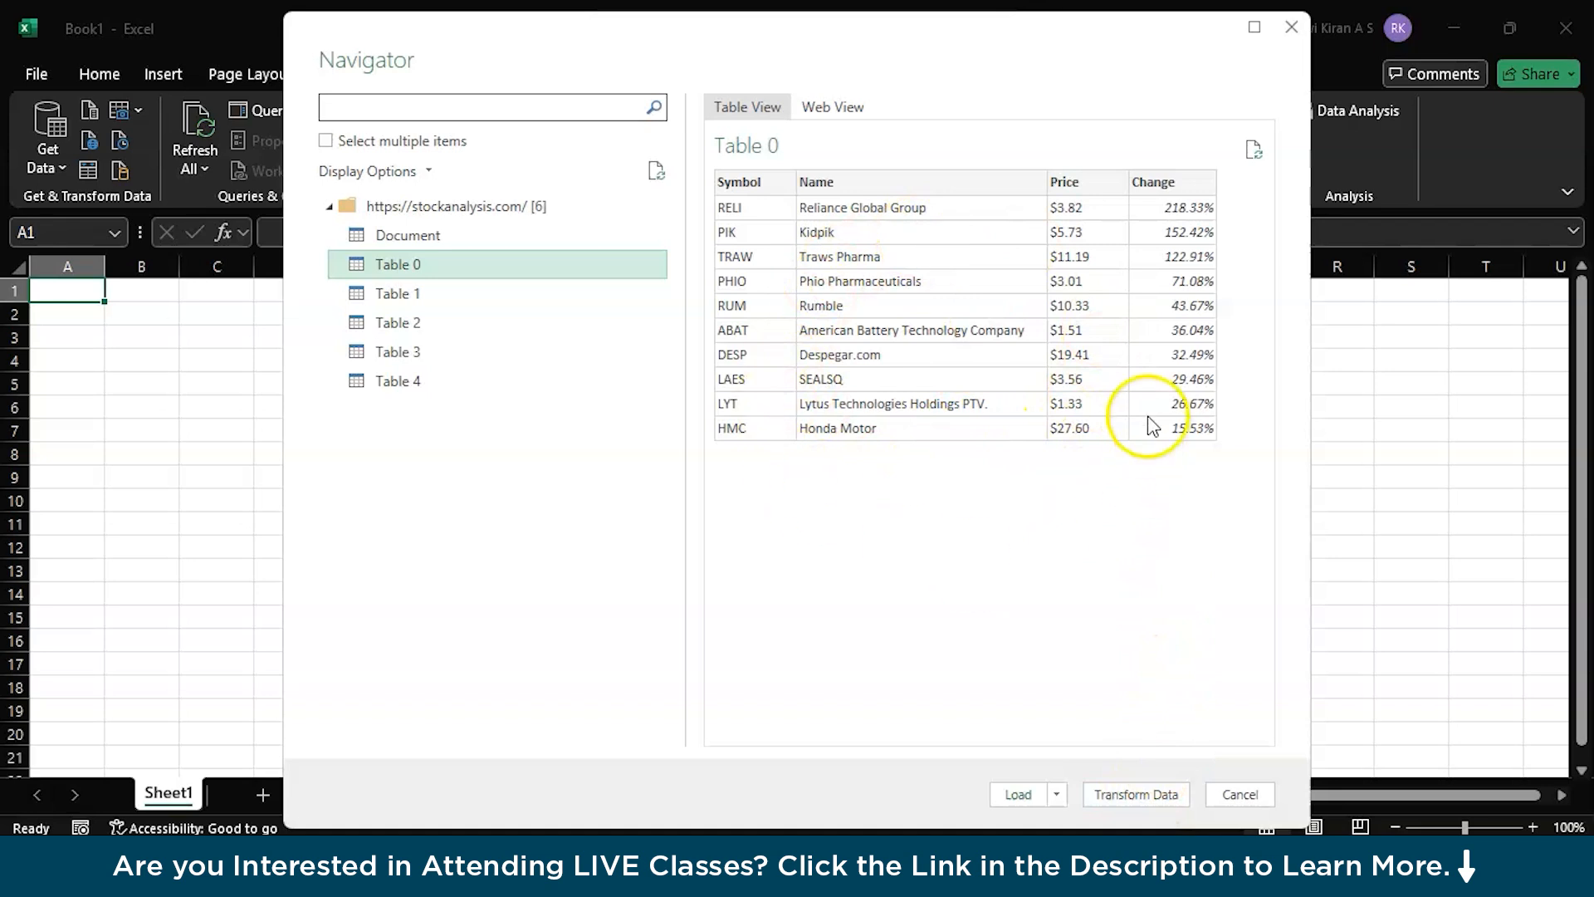
click(1015, 795)
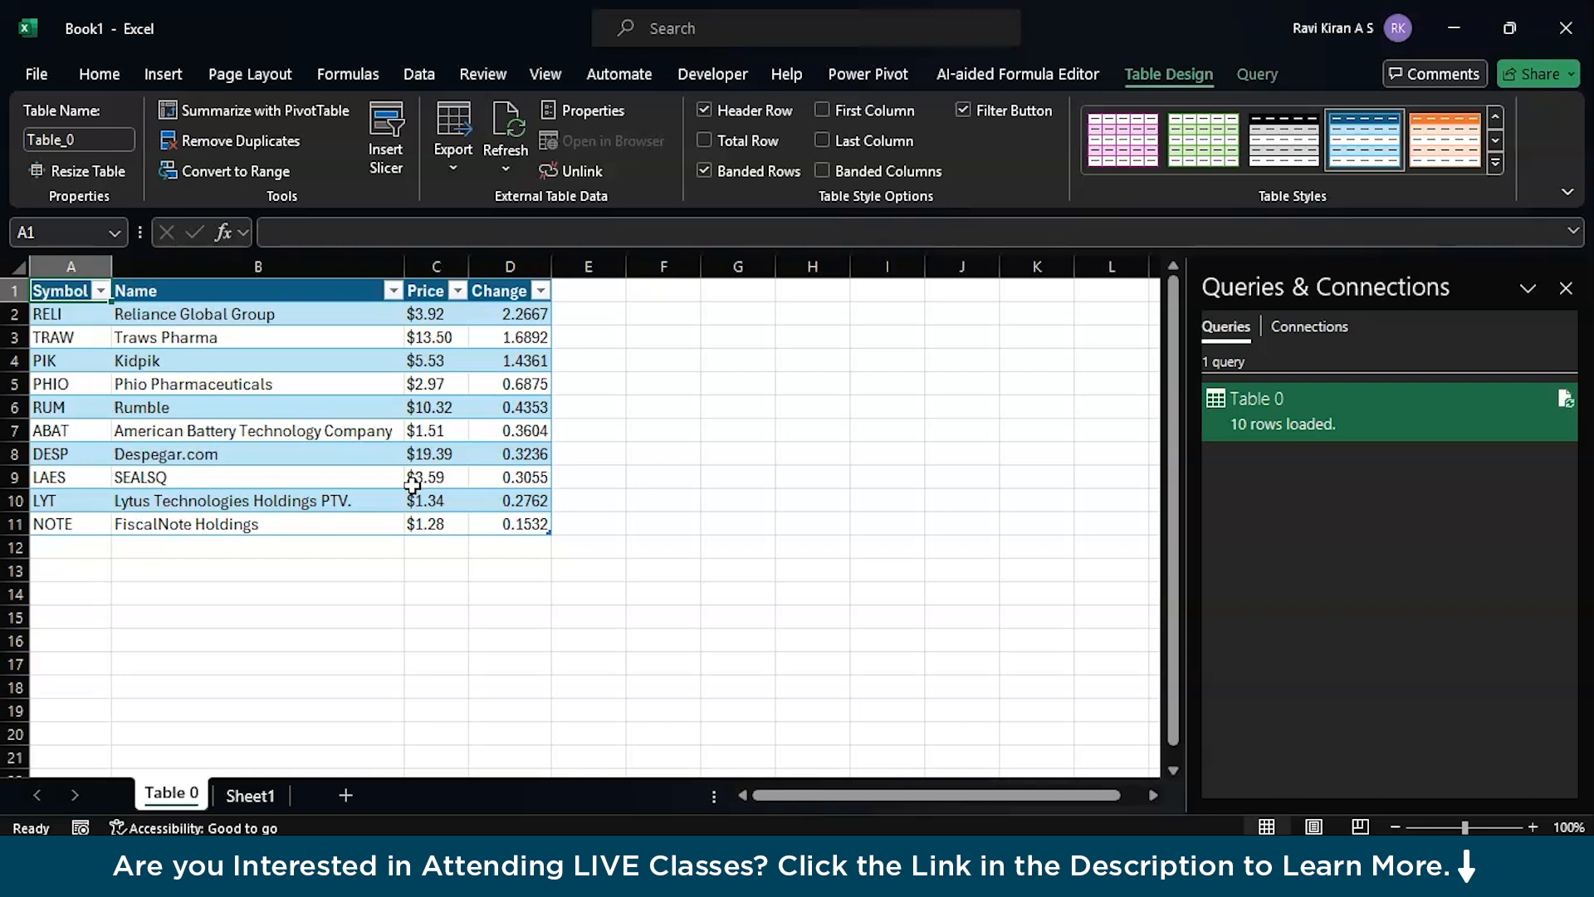
Refresh all data connections, and refresh the loaded stock table once more to pull the latest prices
click(506, 153)
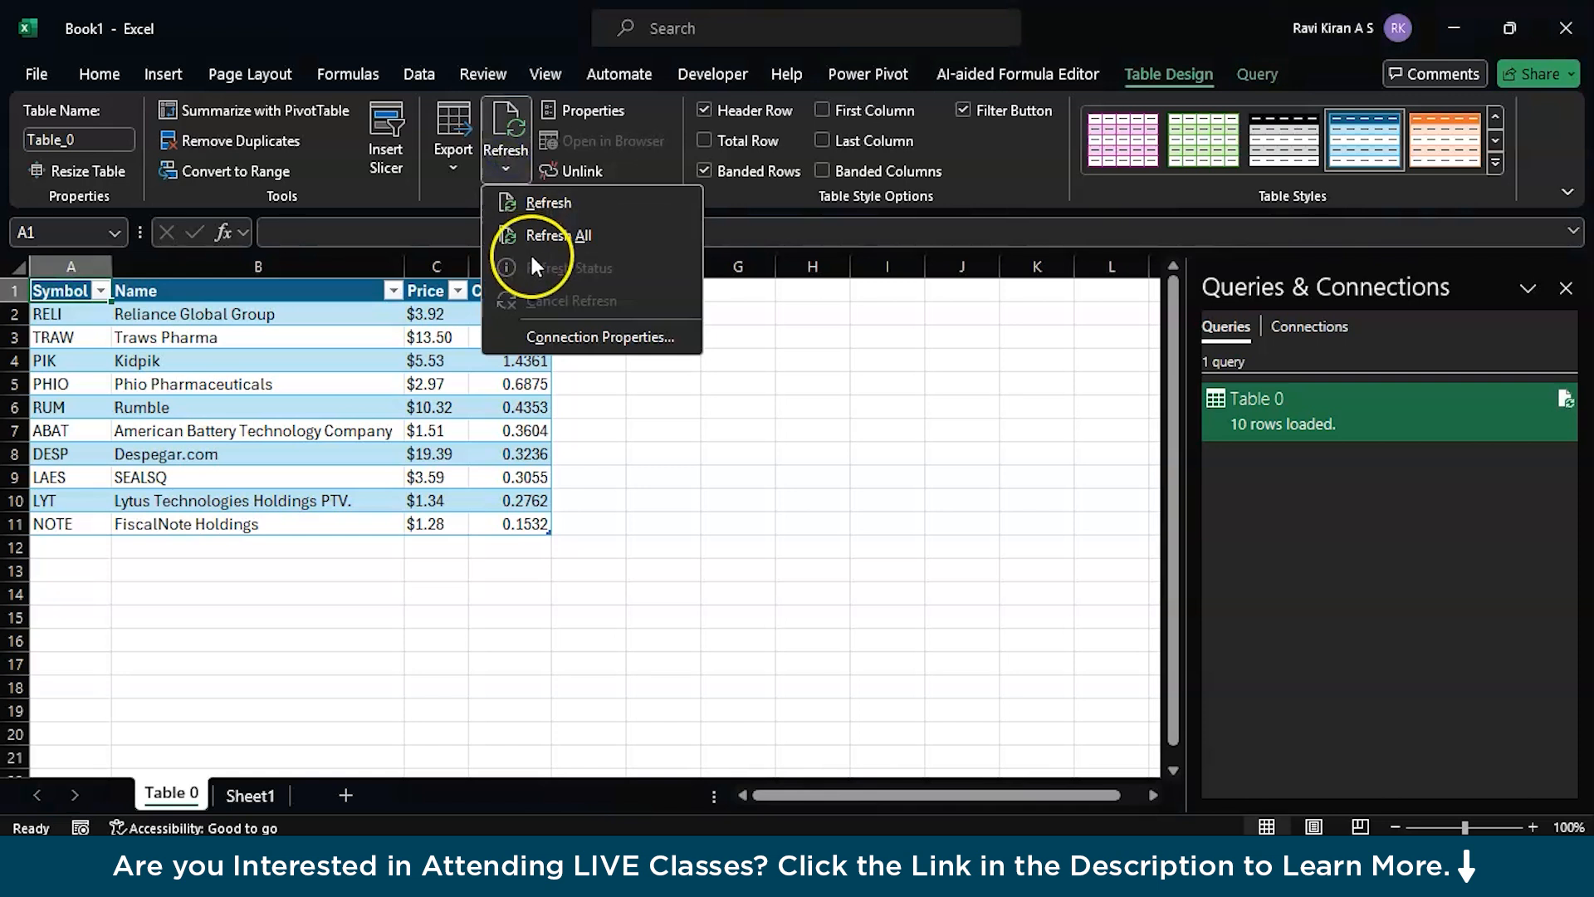
click(540, 235)
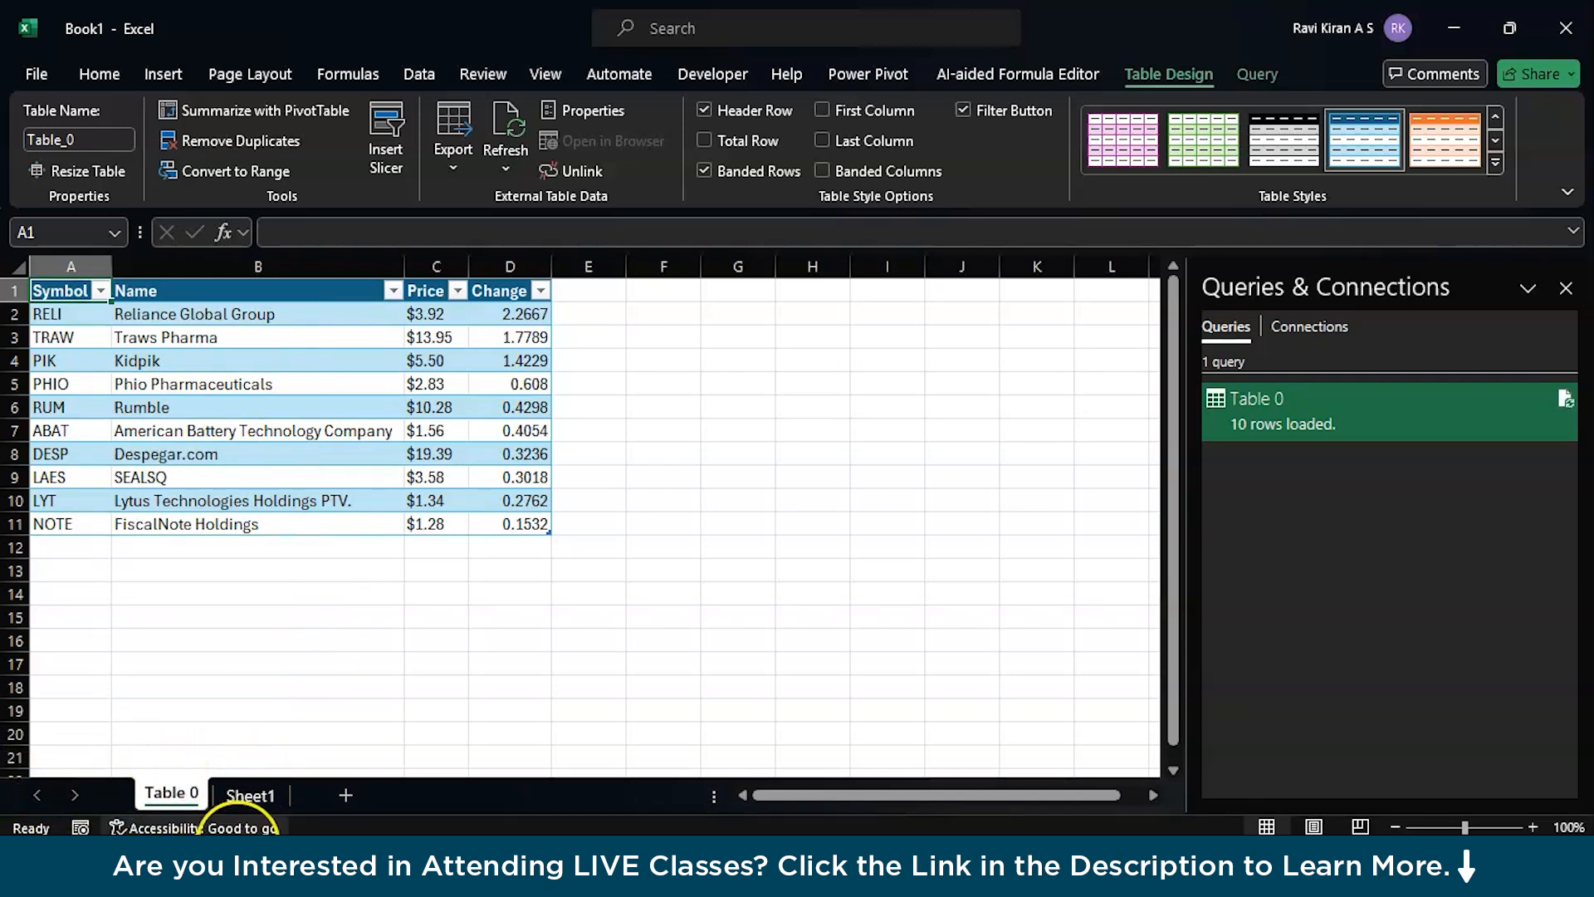
click(516, 115)
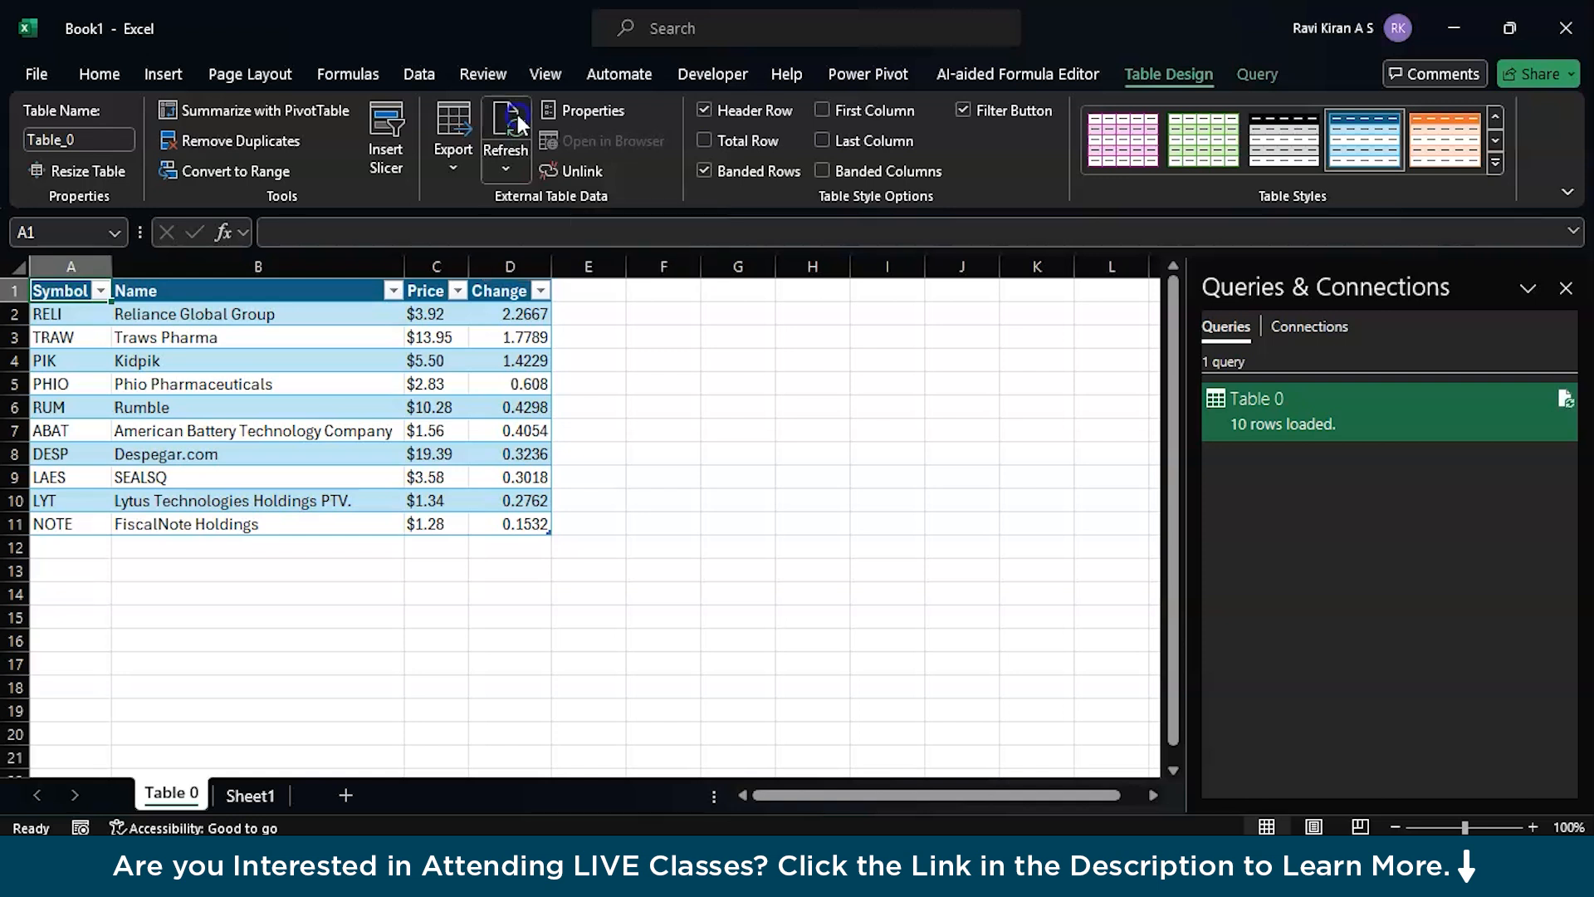